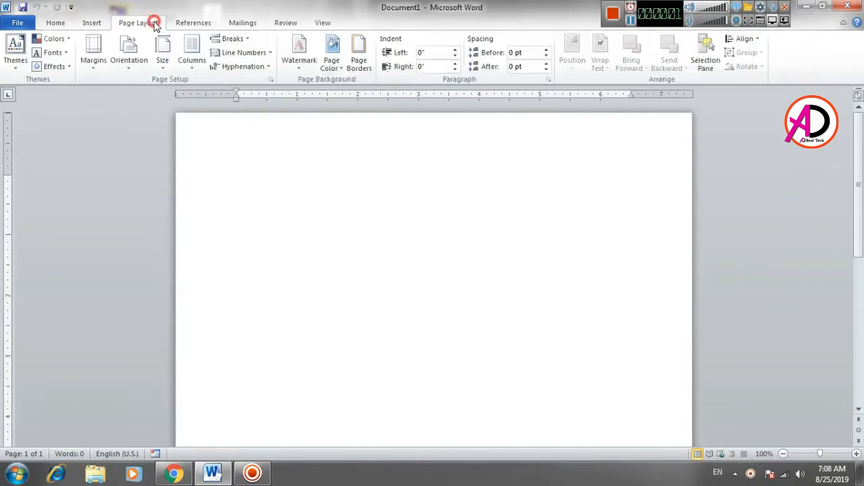
- Set the paper size to Envelope #10 (4.12" x 9.5") and switch the page orientation to landscape
{"action": "left_click", "coordinate": [166, 66]}
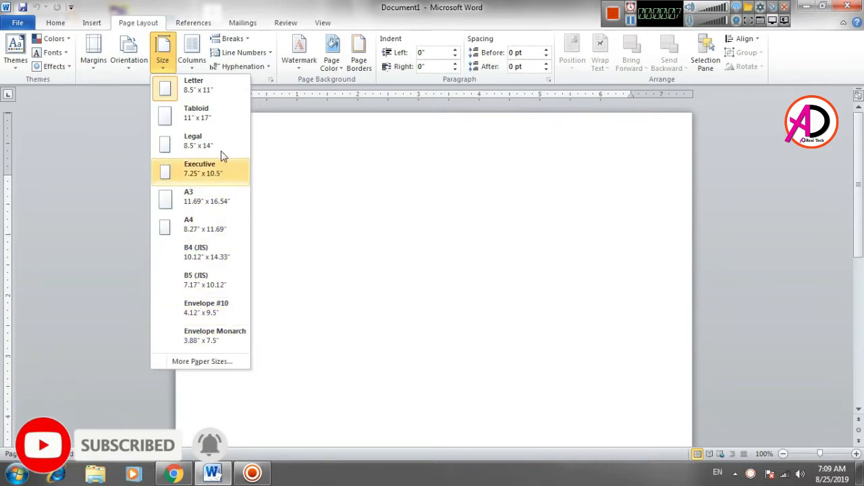
{"action": "left_click", "coordinate": [217, 316]}
{"action": "left_click", "coordinate": [130, 62]}
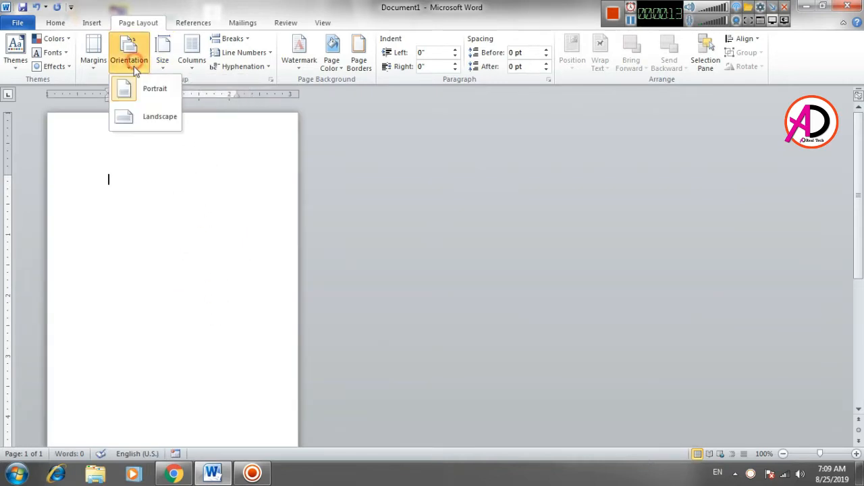
{"action": "left_click", "coordinate": [144, 116]}
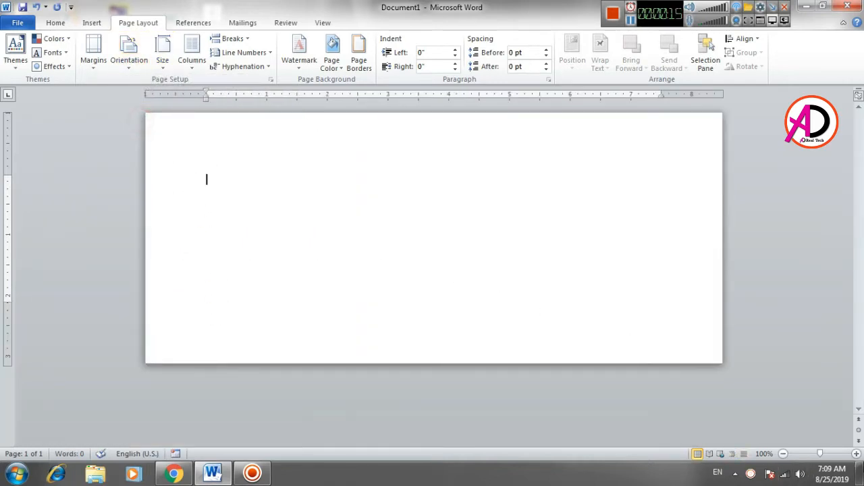
- Set the page color to the standard dark blue
{"action": "left_click", "coordinate": [856, 453]}
{"action": "left_click", "coordinate": [857, 454]}
{"action": "left_click", "coordinate": [856, 453]}
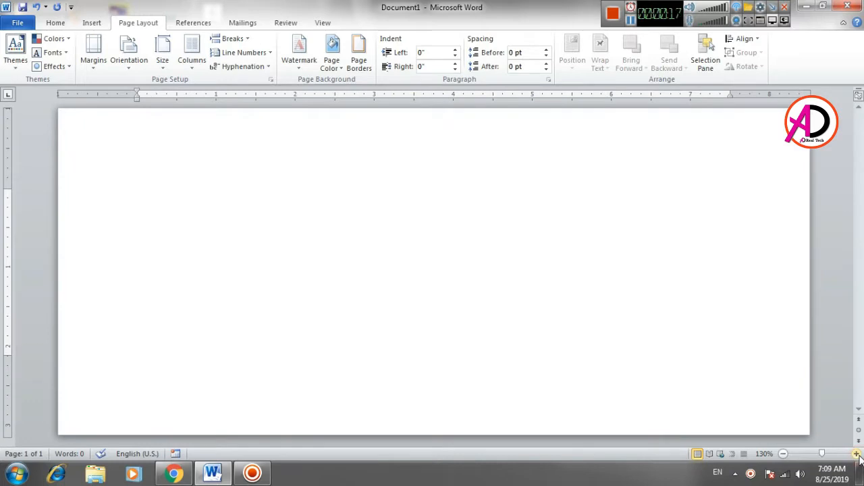
{"action": "left_click", "coordinate": [91, 23]}
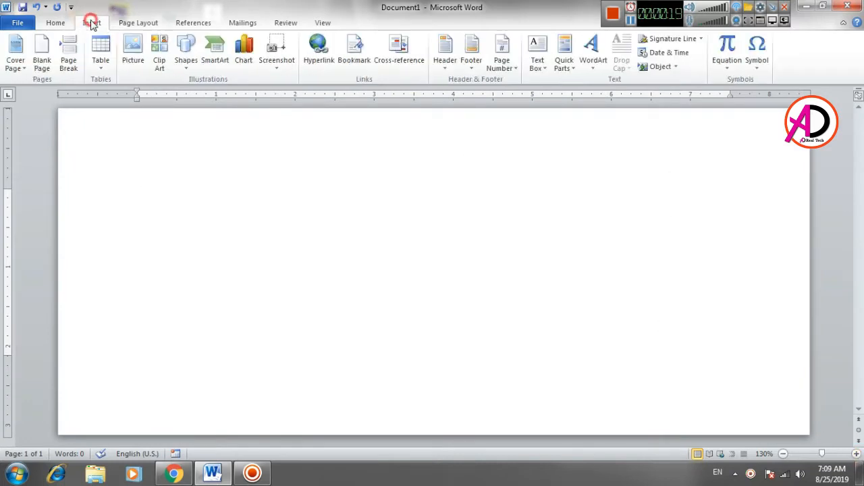
{"action": "left_click", "coordinate": [138, 22]}
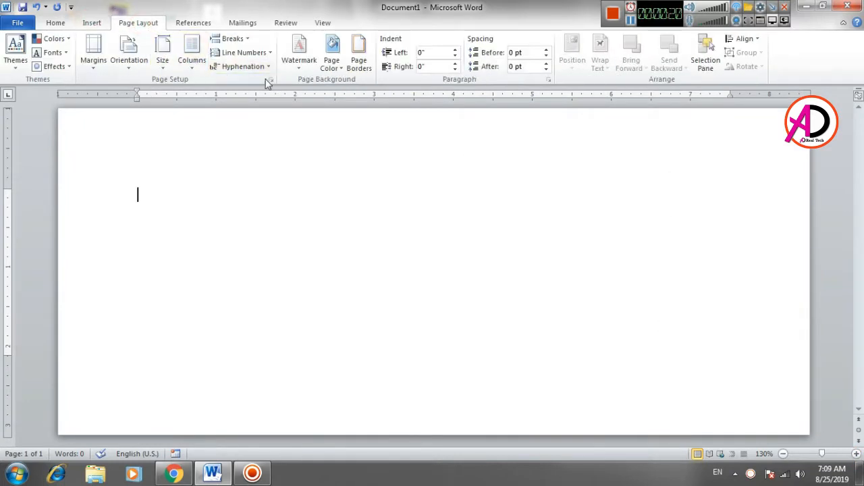
{"action": "left_click", "coordinate": [332, 60]}
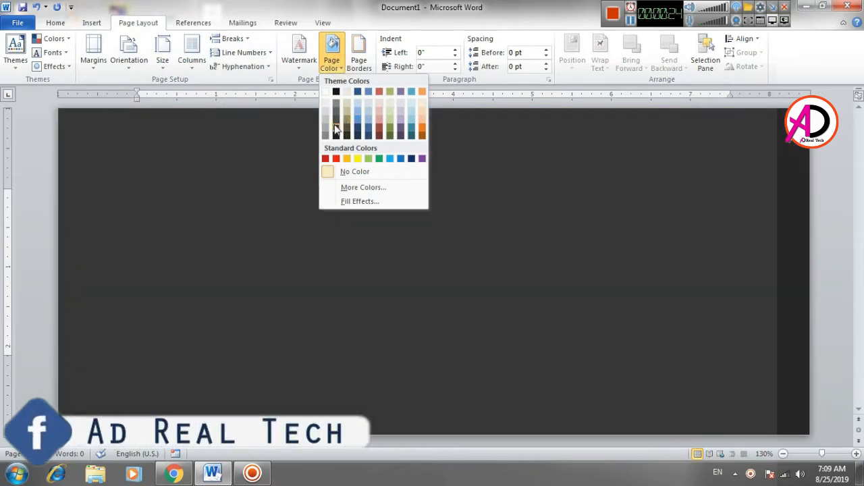
{"action": "left_click", "coordinate": [337, 130]}
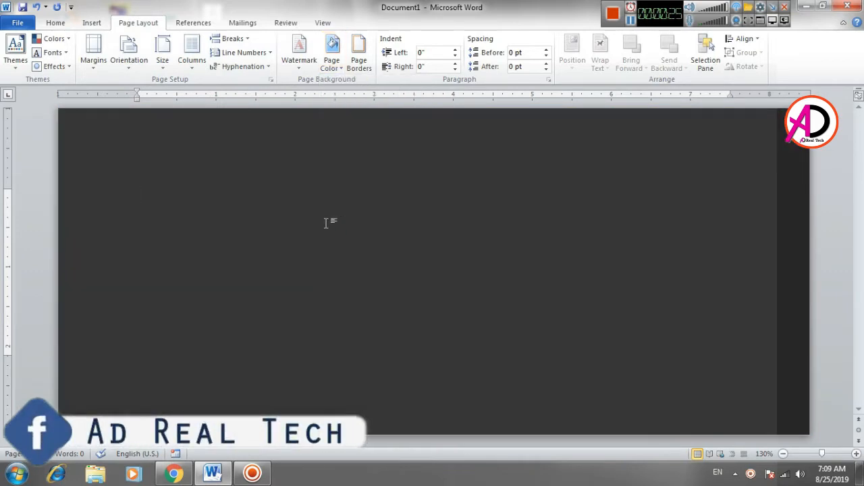
{"action": "left_click", "coordinate": [332, 60]}
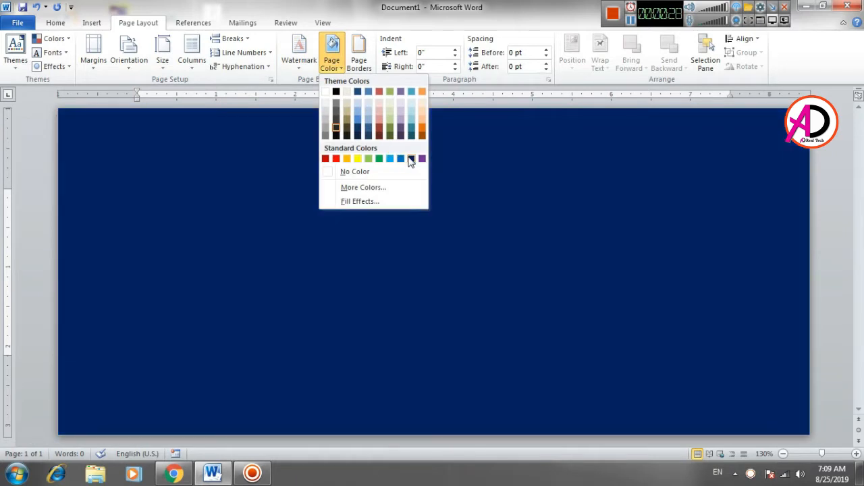
{"action": "left_click", "coordinate": [410, 159]}
{"action": "left_click", "coordinate": [516, 197]}
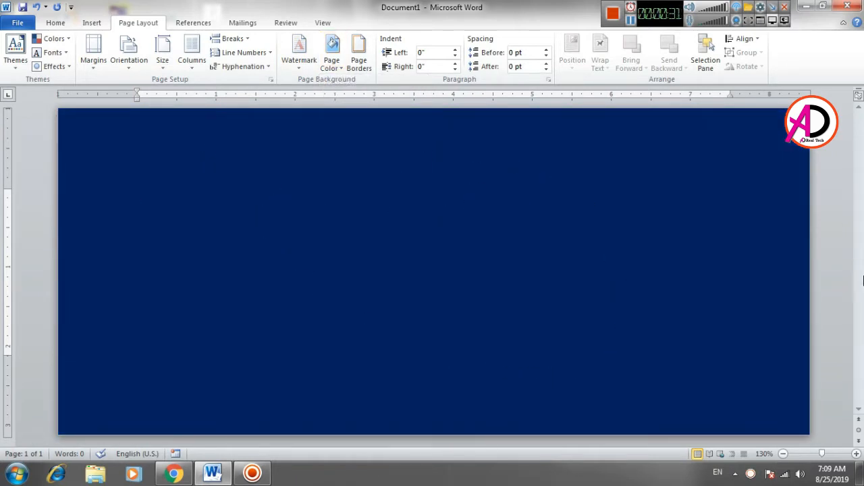
- Insert the box-office-race picture of the man in the blue shirt from New folder (6) on the desktop
{"action": "left_click", "coordinate": [57, 22]}
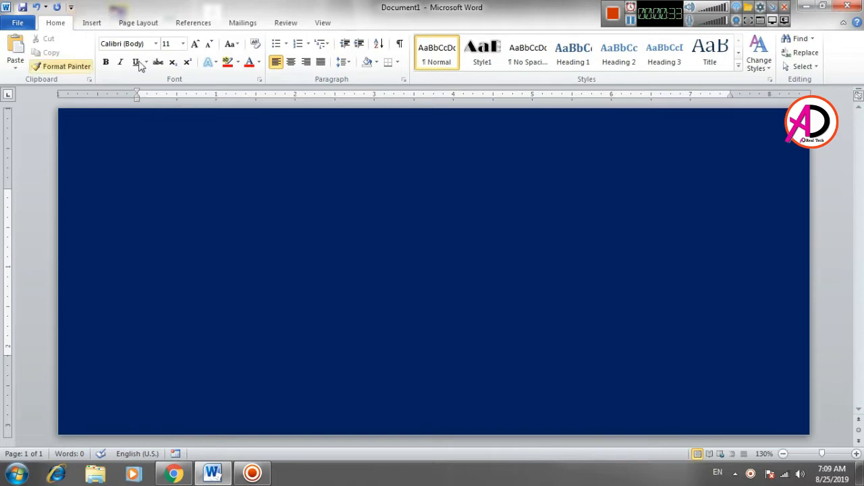
{"action": "left_click", "coordinate": [91, 24]}
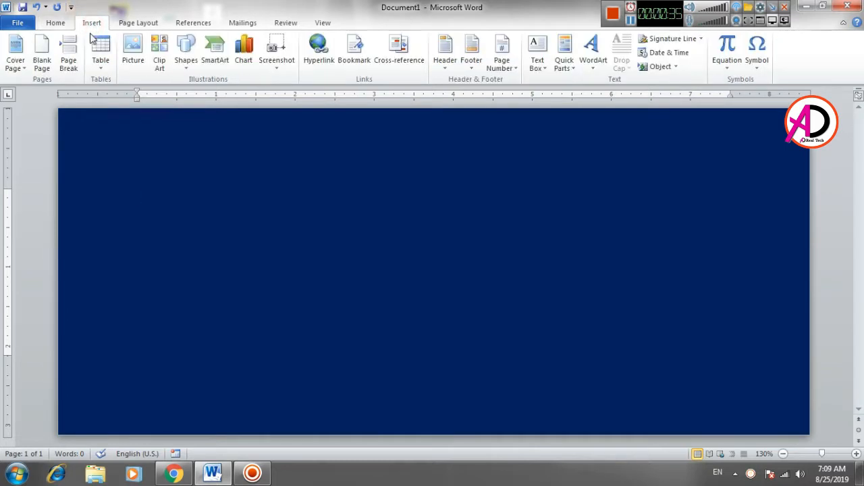
{"action": "left_click", "coordinate": [136, 51]}
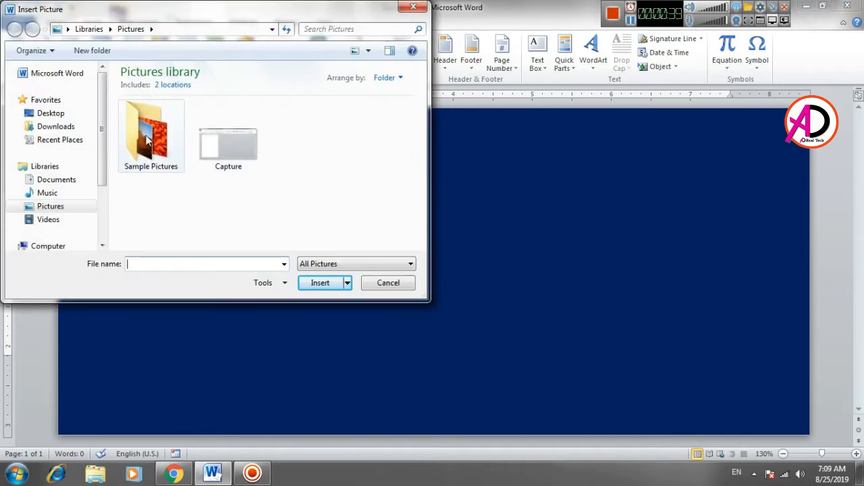
{"action": "left_click", "coordinate": [46, 112]}
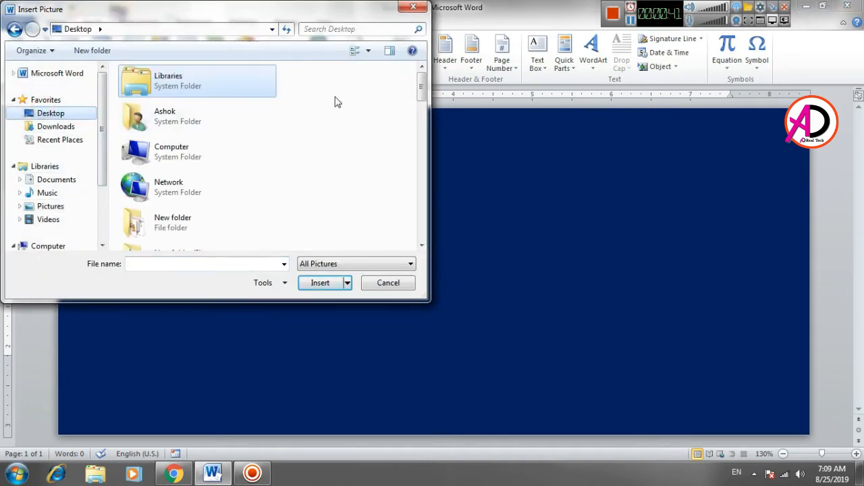
{"action": "left_click_drag", "start_coordinate": [419, 85], "coordinate": [430, 126]}
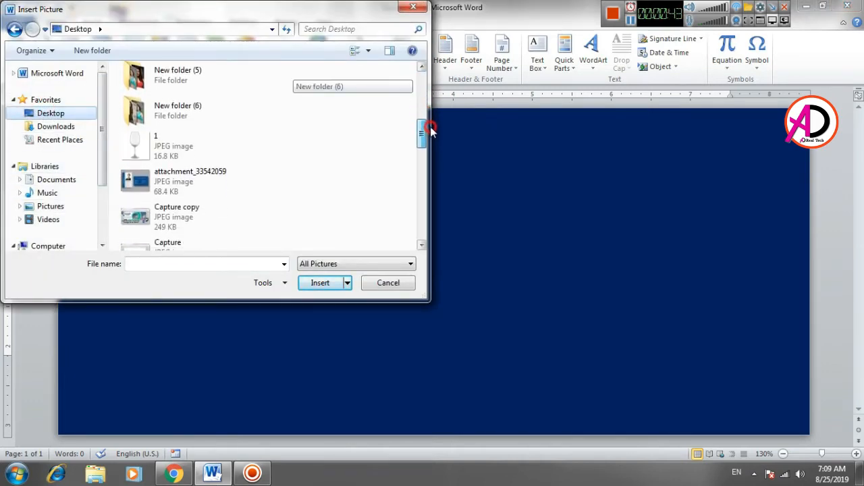
{"action": "double_click", "coordinate": [189, 115]}
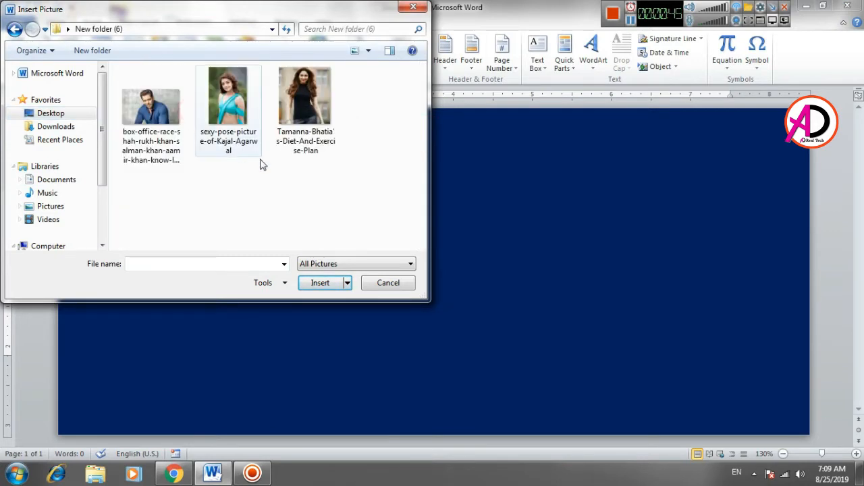
{"action": "left_click", "coordinate": [156, 121]}
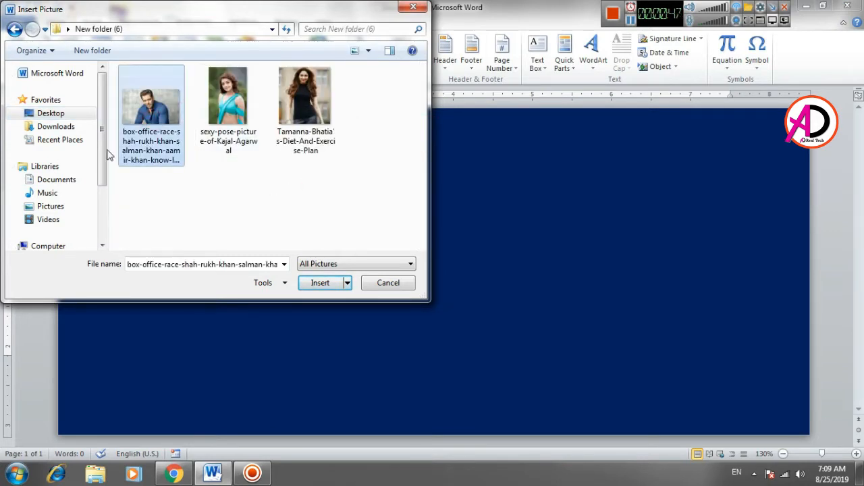
{"action": "left_click", "coordinate": [321, 284]}
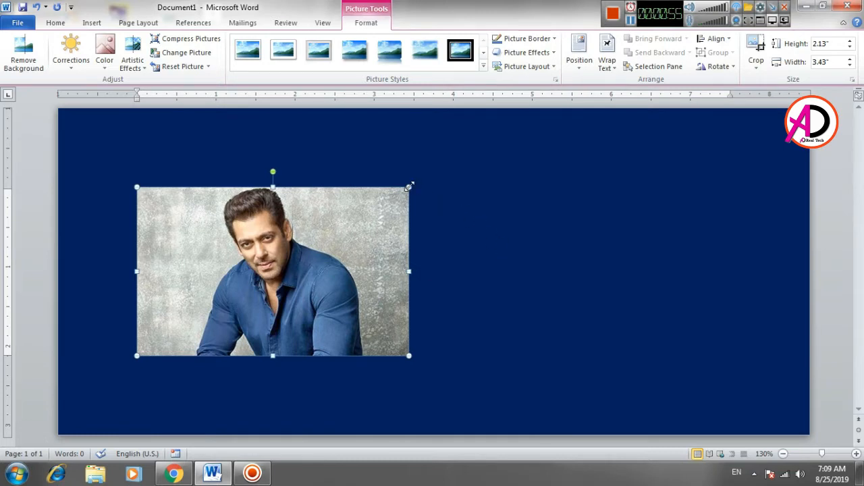
- Wrap the picture in front of text, place it in the page's upper-left corner and enlarge it to about 3.19" high by 5.16" wide
{"action": "left_click", "coordinate": [607, 63]}
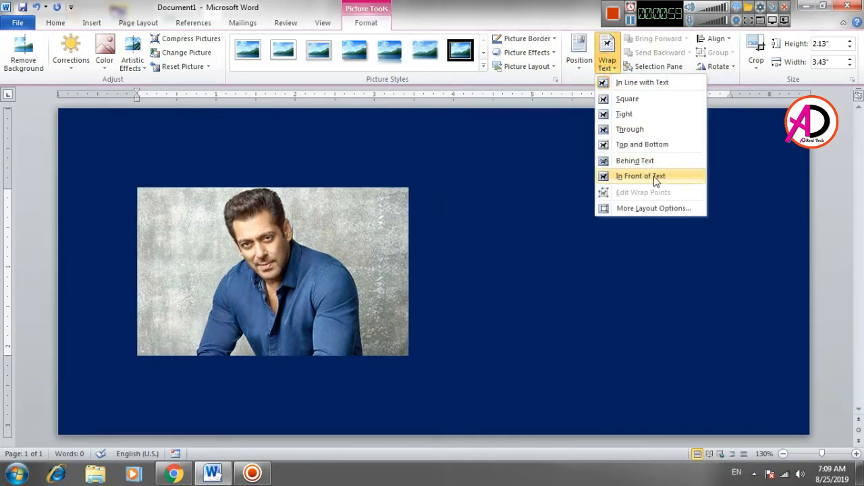
{"action": "left_click", "coordinate": [655, 176]}
{"action": "left_click_drag", "start_coordinate": [409, 187], "coordinate": [466, 162]}
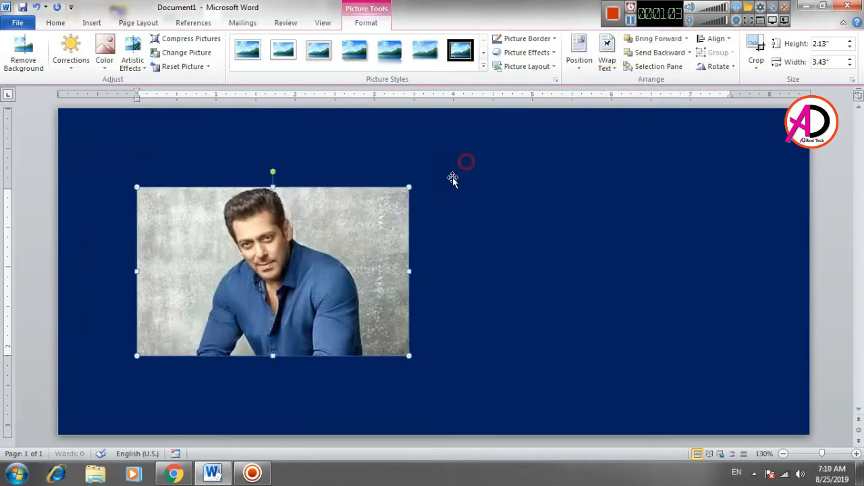
{"action": "left_click_drag", "start_coordinate": [422, 215], "coordinate": [400, 174]}
{"action": "left_click_drag", "start_coordinate": [444, 347], "coordinate": [464, 360]}
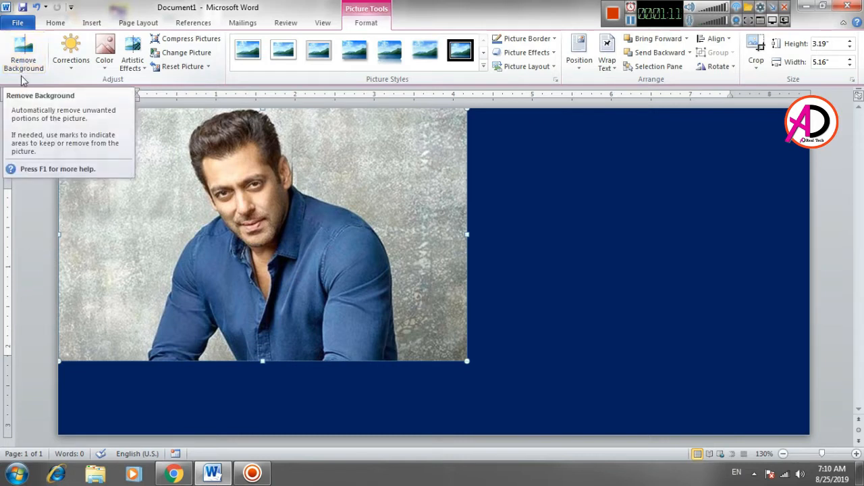
- Remove the man picture's background, extending the selection area over its full height to include the hair and arms, and keep the changes
{"action": "left_click", "coordinate": [23, 62]}
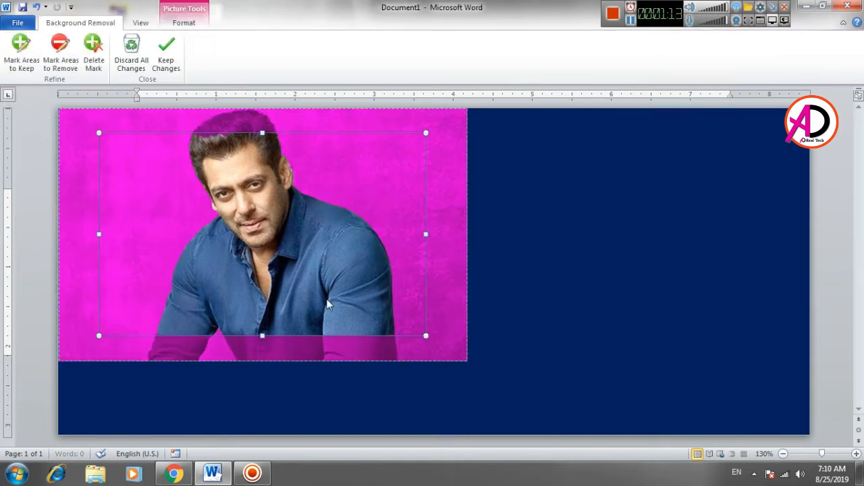
{"action": "left_click_drag", "start_coordinate": [262, 335], "coordinate": [255, 362]}
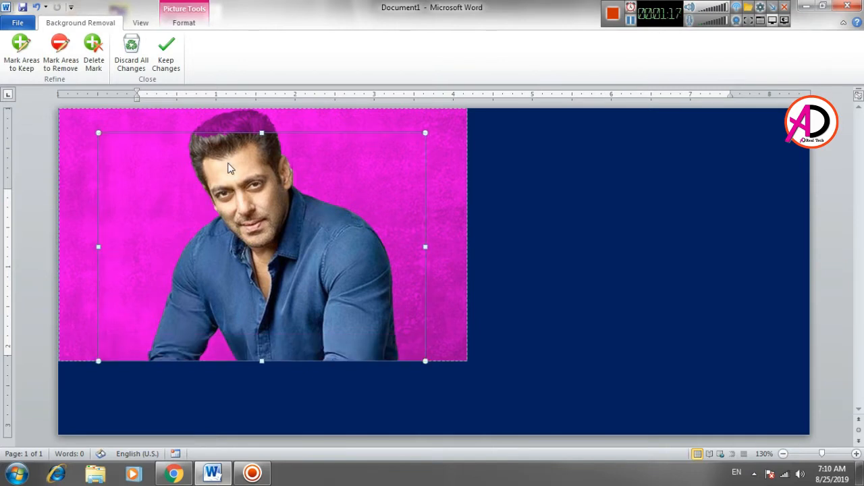
{"action": "left_click_drag", "start_coordinate": [262, 133], "coordinate": [264, 109]}
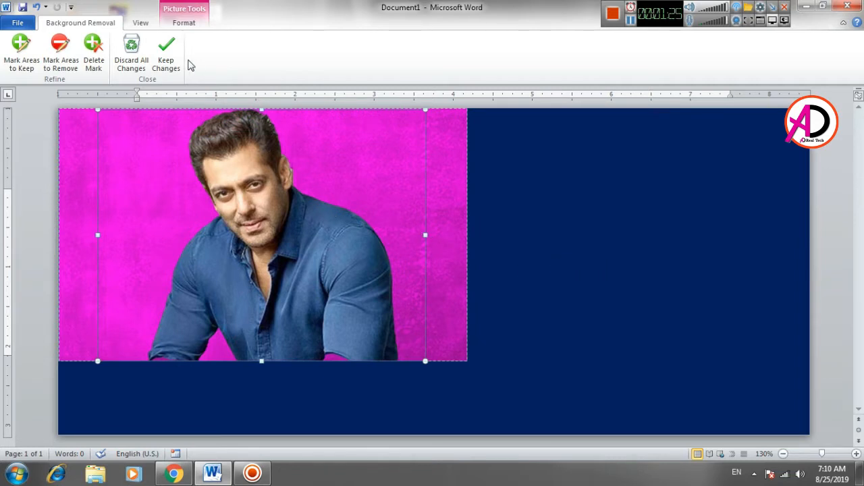
{"action": "left_click", "coordinate": [165, 52]}
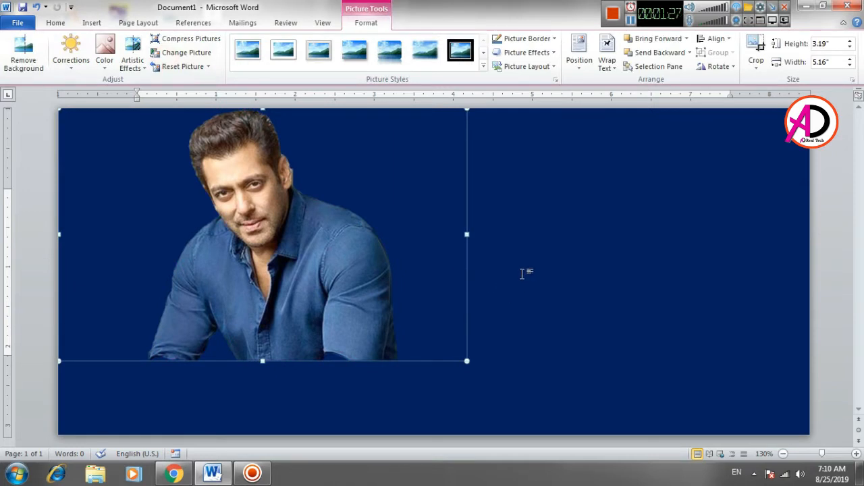
{"action": "left_click", "coordinate": [522, 271]}
- Shrink the man cutout and move it to the page's lower-right corner
{"action": "left_click", "coordinate": [344, 286]}
{"action": "left_click_drag", "start_coordinate": [466, 109], "coordinate": [396, 153]}
{"action": "left_click_drag", "start_coordinate": [241, 281], "coordinate": [210, 365]}
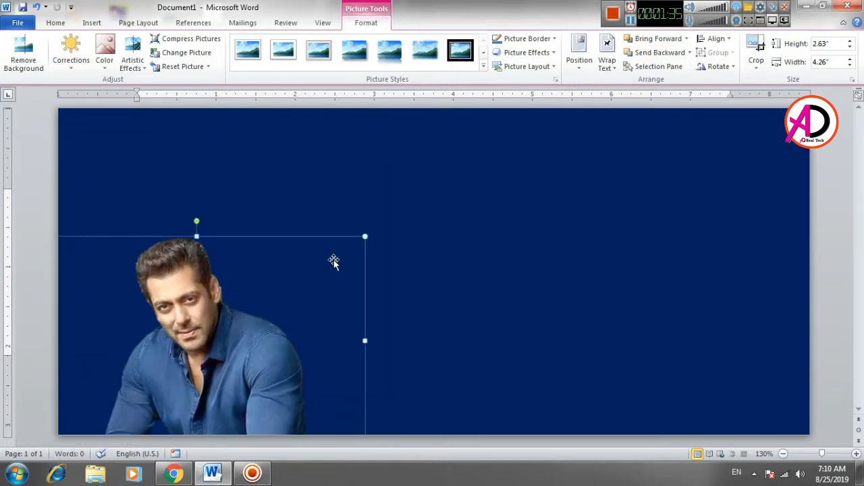
{"action": "left_click_drag", "start_coordinate": [364, 239], "coordinate": [372, 233]}
{"action": "left_click_drag", "start_coordinate": [301, 295], "coordinate": [789, 300]}
{"action": "left_click", "coordinate": [564, 203]}
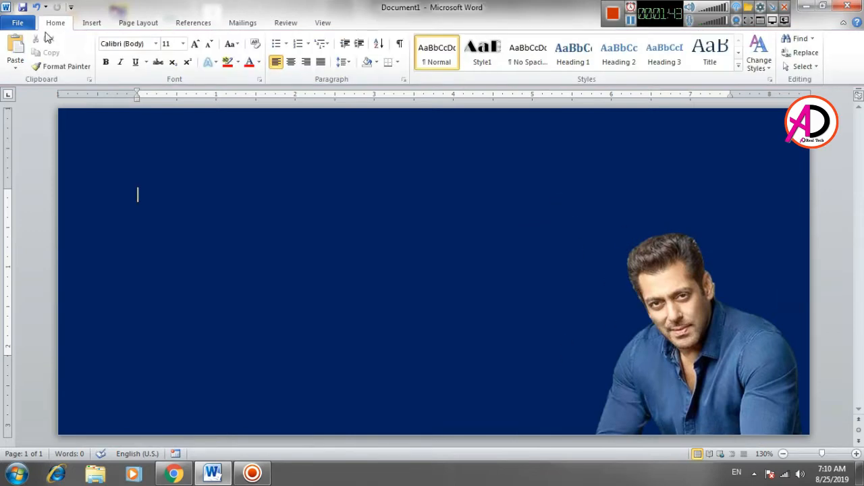
- Insert the sexy-pose-picture-of-Kajal-Agarwal image from New folder (6)
{"action": "left_click", "coordinate": [91, 22]}
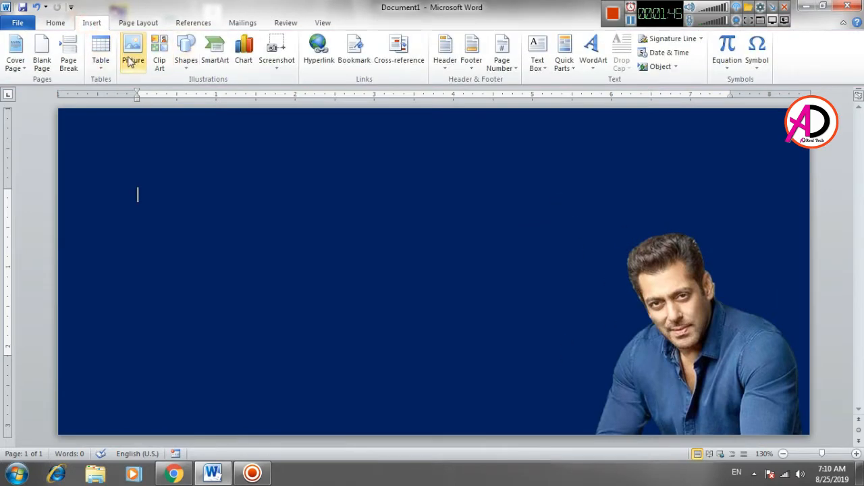
{"action": "left_click", "coordinate": [132, 54]}
{"action": "left_click", "coordinate": [227, 114]}
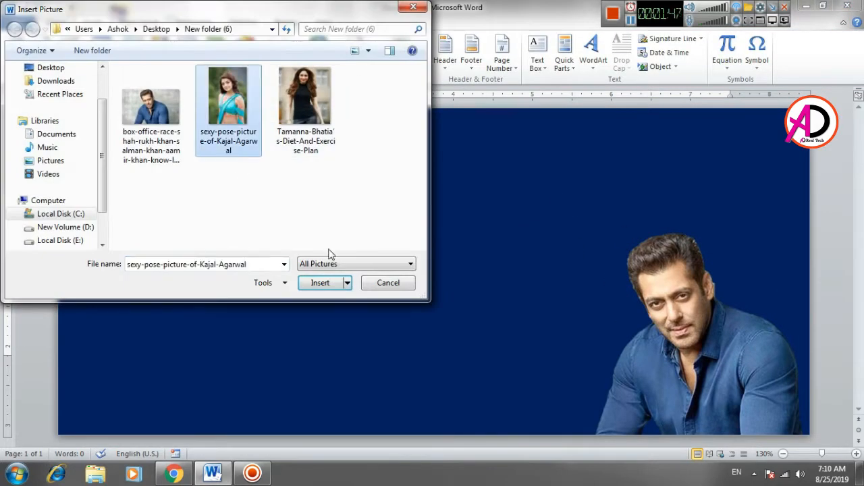
{"action": "left_click", "coordinate": [314, 282]}
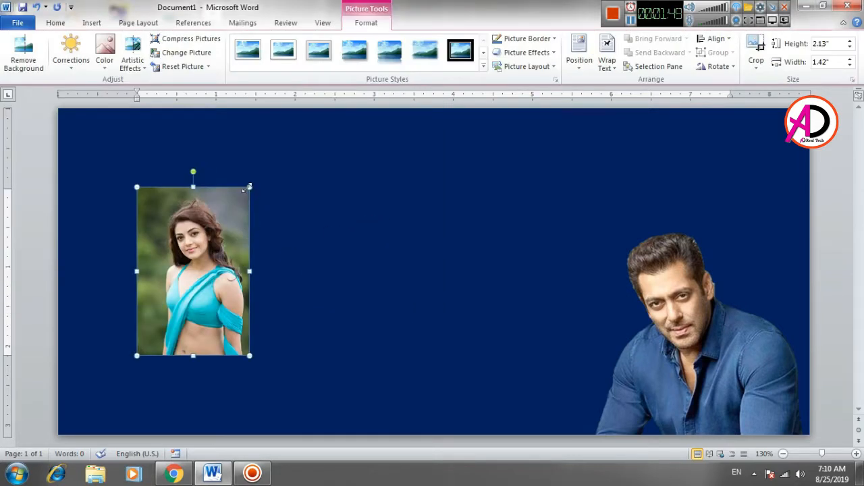
- Wrap the woman's picture in front of text and enlarge it to about 3.9" high by 2.6" wide on the left half of the page
{"action": "left_click_drag", "start_coordinate": [248, 188], "coordinate": [295, 120]}
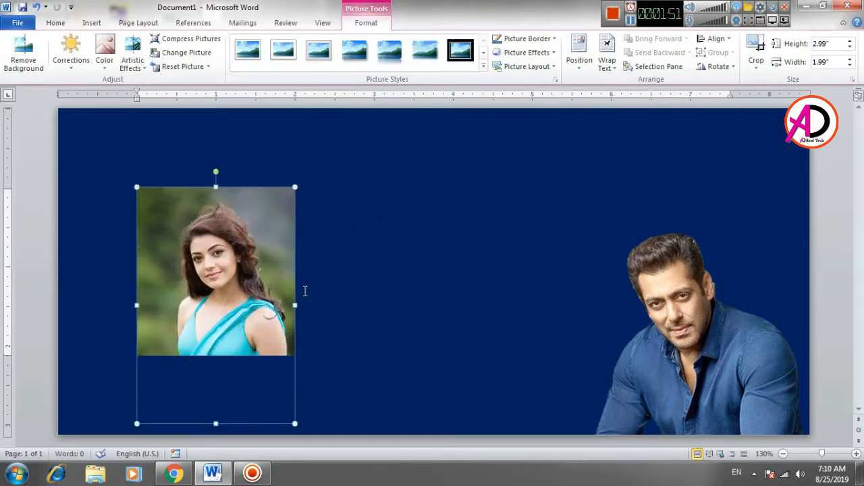
{"action": "left_click", "coordinate": [606, 52]}
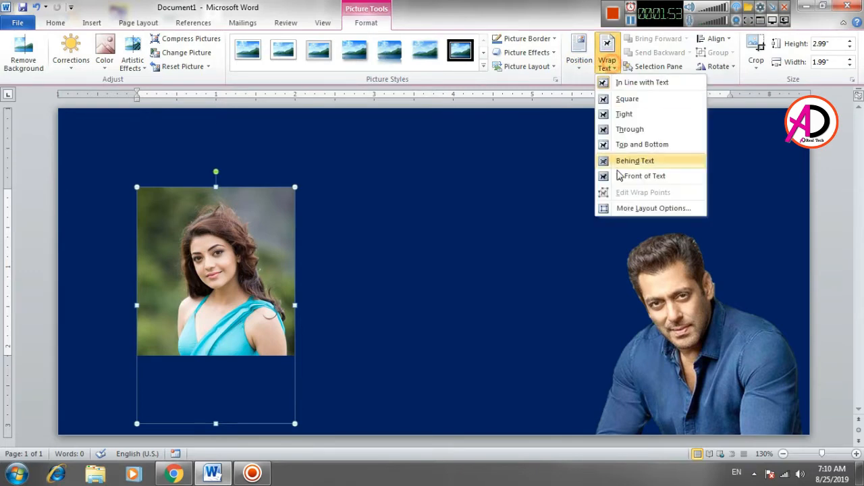
{"action": "left_click", "coordinate": [622, 177]}
{"action": "left_click_drag", "start_coordinate": [301, 208], "coordinate": [390, 118]}
{"action": "left_click_drag", "start_coordinate": [347, 187], "coordinate": [365, 181]}
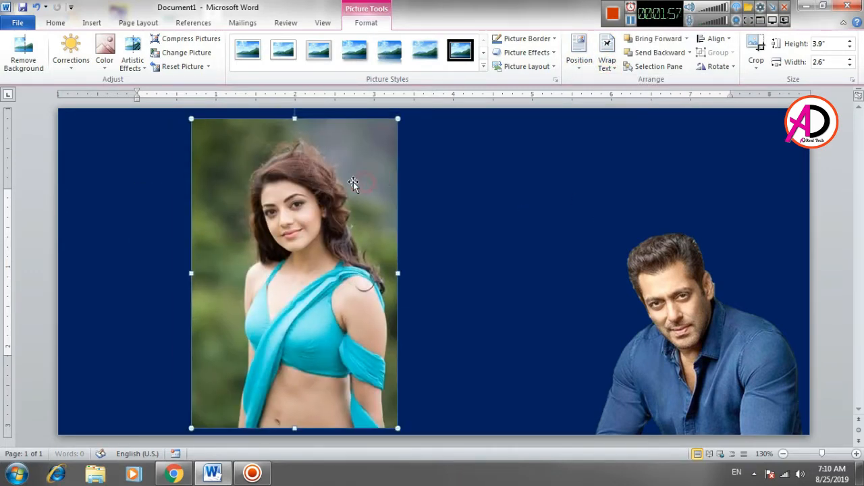
- Start removing the background of the woman's picture and extend the selection area to the picture's full width and height
{"action": "left_click", "coordinate": [25, 56]}
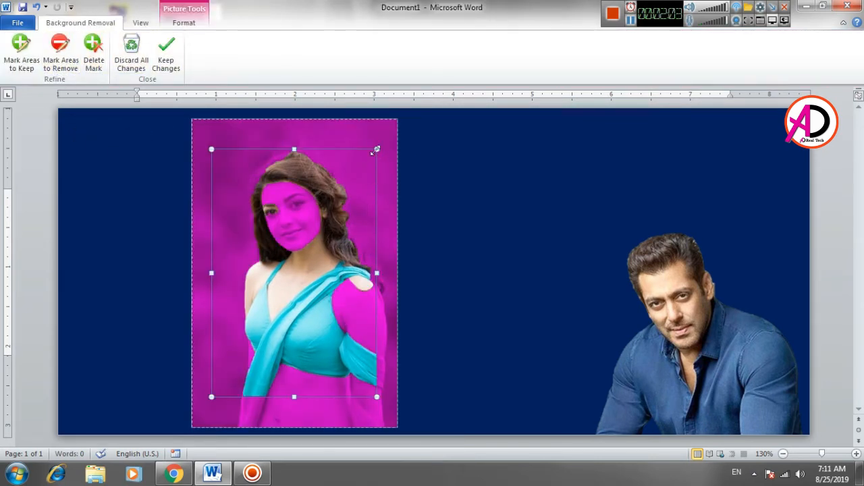
{"action": "left_click_drag", "start_coordinate": [376, 149], "coordinate": [397, 120]}
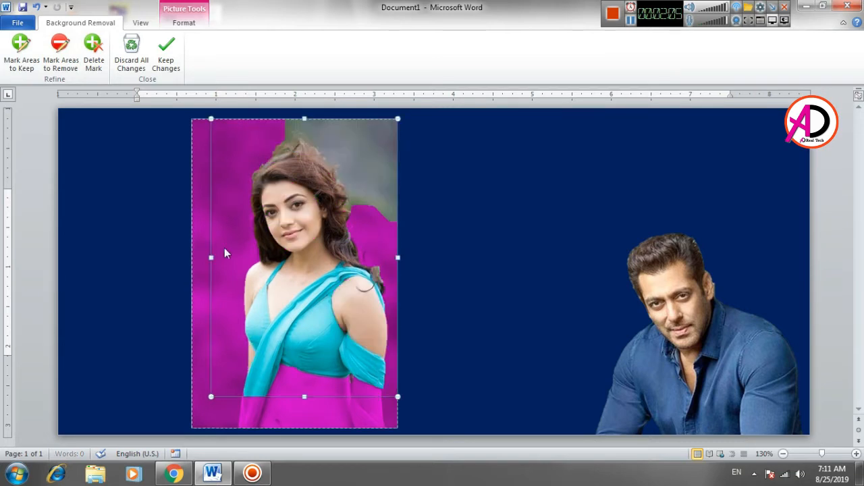
{"action": "left_click_drag", "start_coordinate": [209, 258], "coordinate": [191, 254]}
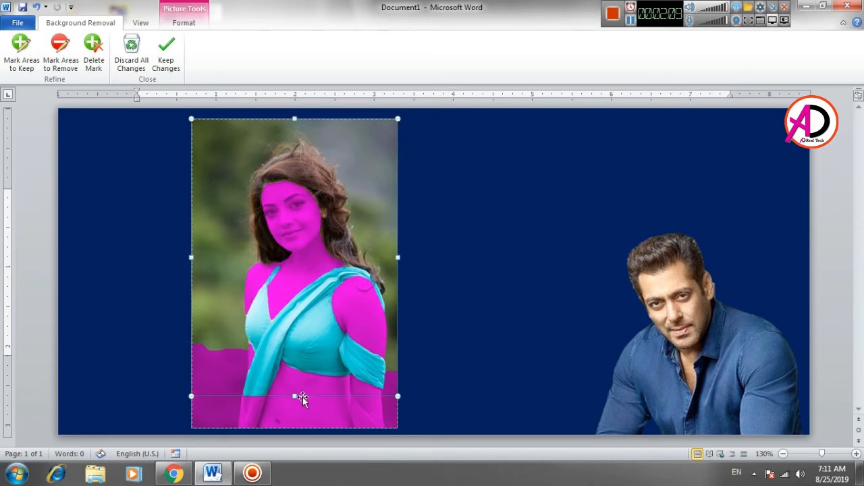
{"action": "left_click_drag", "start_coordinate": [294, 398], "coordinate": [291, 428]}
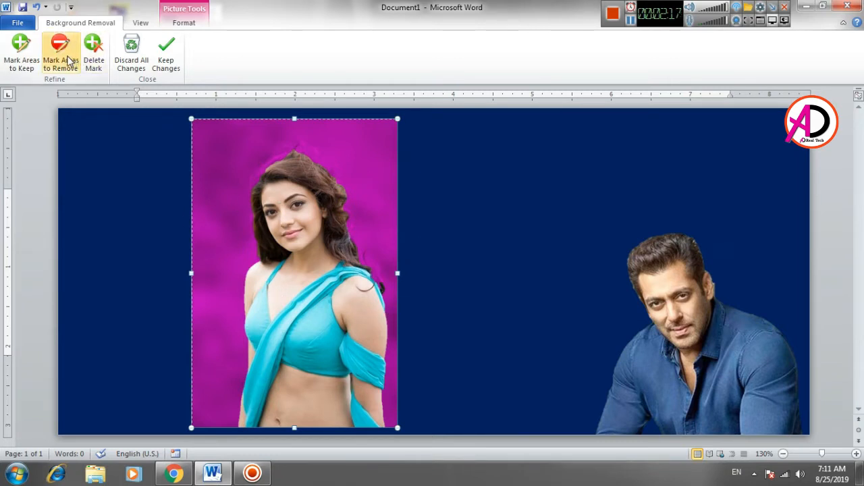
- Mark the hair along the crown and down both sides of the woman's head as areas to keep
{"action": "left_click", "coordinate": [20, 50]}
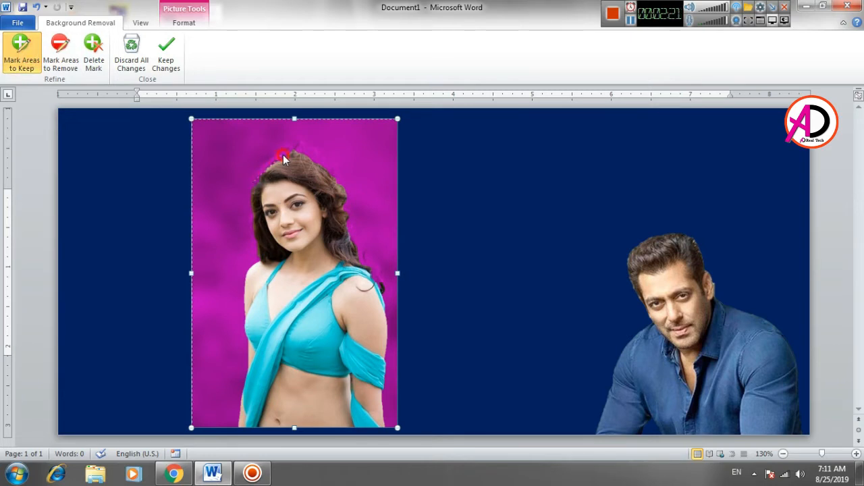
{"action": "left_click_drag", "start_coordinate": [284, 158], "coordinate": [297, 154]}
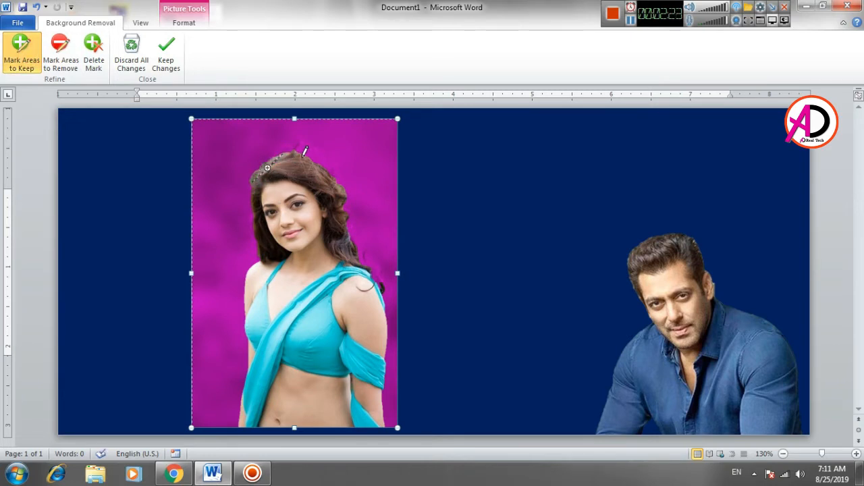
{"action": "left_click", "coordinate": [856, 453]}
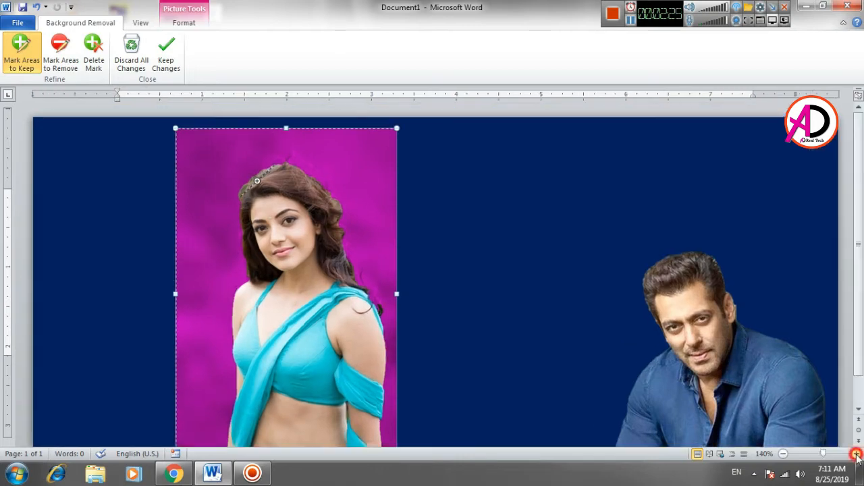
{"action": "left_click", "coordinate": [856, 453]}
{"action": "left_click", "coordinate": [856, 454]}
{"action": "left_click", "coordinate": [856, 454]}
{"action": "left_click", "coordinate": [856, 453]}
{"action": "left_click", "coordinate": [856, 454]}
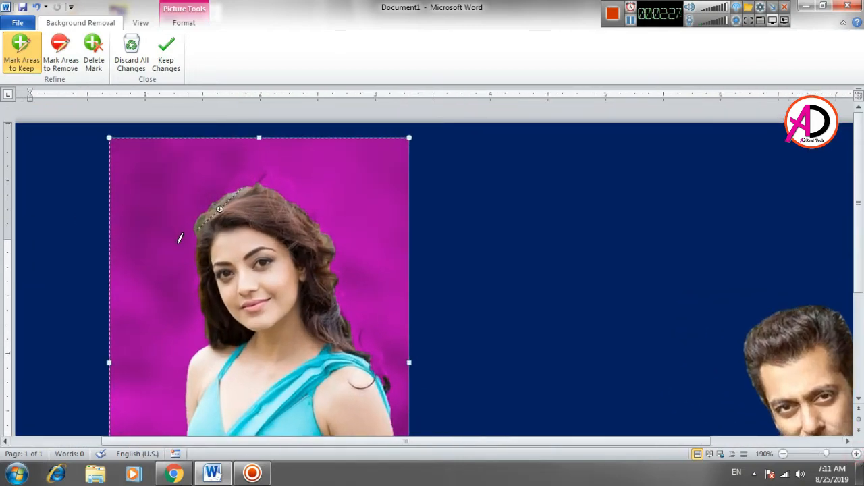
{"action": "left_click_drag", "start_coordinate": [208, 276], "coordinate": [222, 310]}
{"action": "left_click_drag", "start_coordinate": [371, 358], "coordinate": [369, 369]}
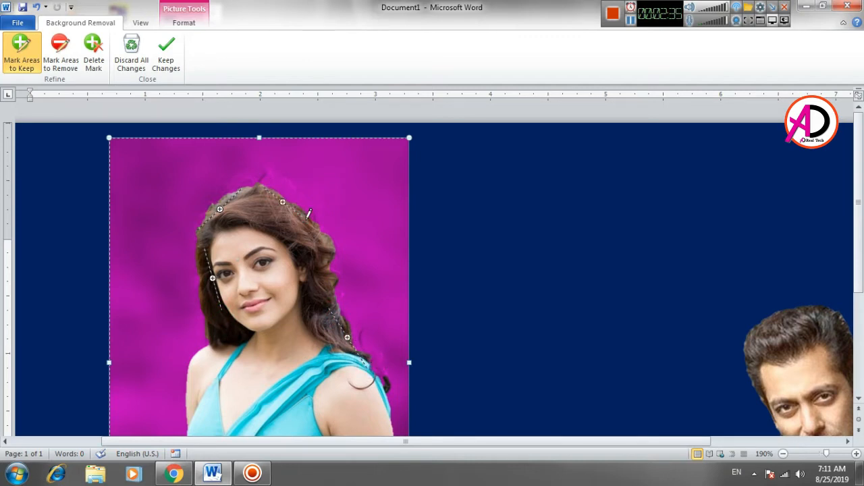
- Undo the extra keep mark above the woman's crown and keep the background removal changes
{"action": "left_click_drag", "start_coordinate": [303, 213], "coordinate": [304, 213]}
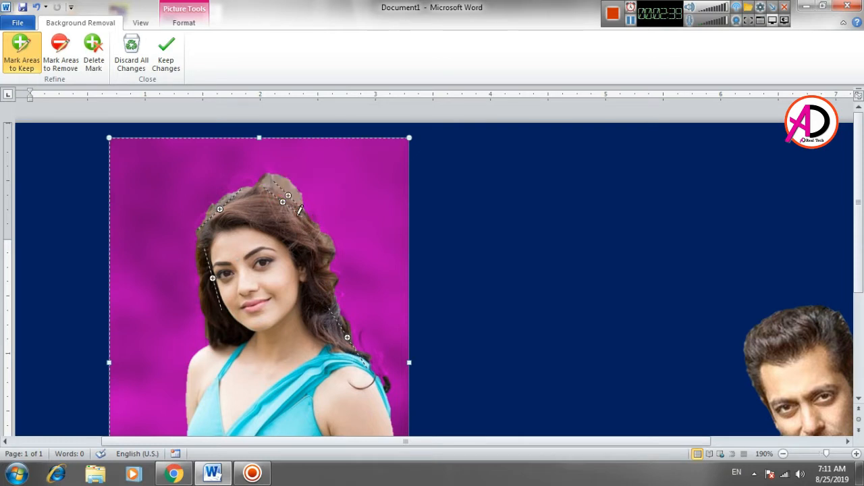
{"action": "key", "text": "ctrl+z"}
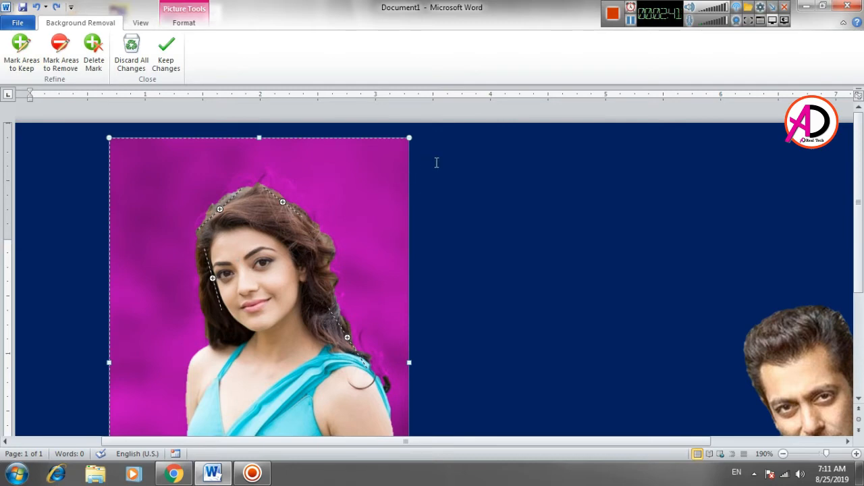
{"action": "left_click", "coordinate": [165, 47]}
{"action": "scroll", "coordinate": [286, 218], "scroll_direction": "down", "scroll_amount": 3}
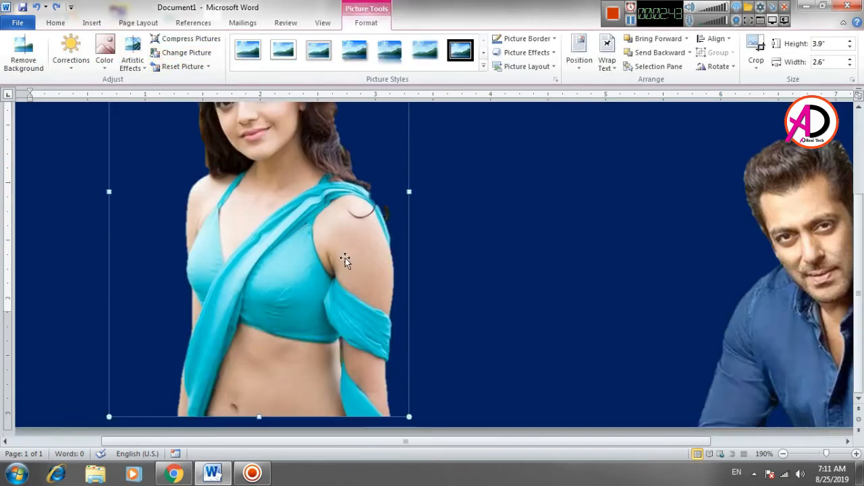
{"action": "scroll", "coordinate": [344, 256], "scroll_direction": "up", "scroll_amount": 2}
{"action": "scroll", "coordinate": [360, 198], "scroll_direction": "up", "scroll_amount": 1}
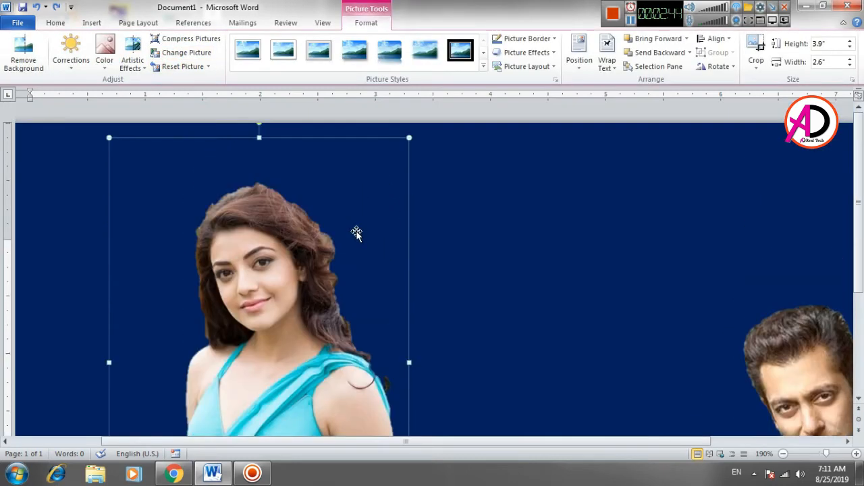
- Shrink the woman cutout to about 3.55" high by 2.37" wide
{"action": "left_click", "coordinate": [782, 454]}
{"action": "left_click", "coordinate": [782, 454]}
{"action": "left_click", "coordinate": [782, 453]}
{"action": "left_click", "coordinate": [782, 454]}
{"action": "left_click", "coordinate": [782, 453]}
{"action": "left_click", "coordinate": [782, 453]}
{"action": "left_click", "coordinate": [782, 453]}
{"action": "left_click", "coordinate": [783, 454]}
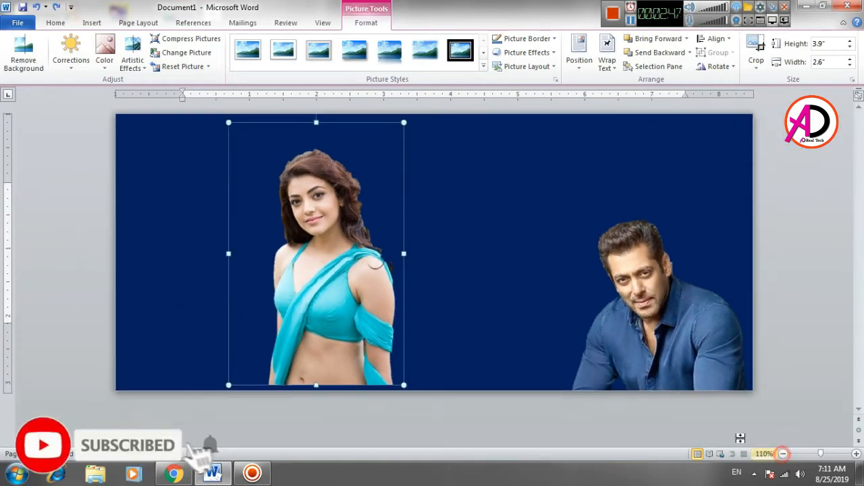
{"action": "left_click_drag", "start_coordinate": [403, 122], "coordinate": [388, 146]}
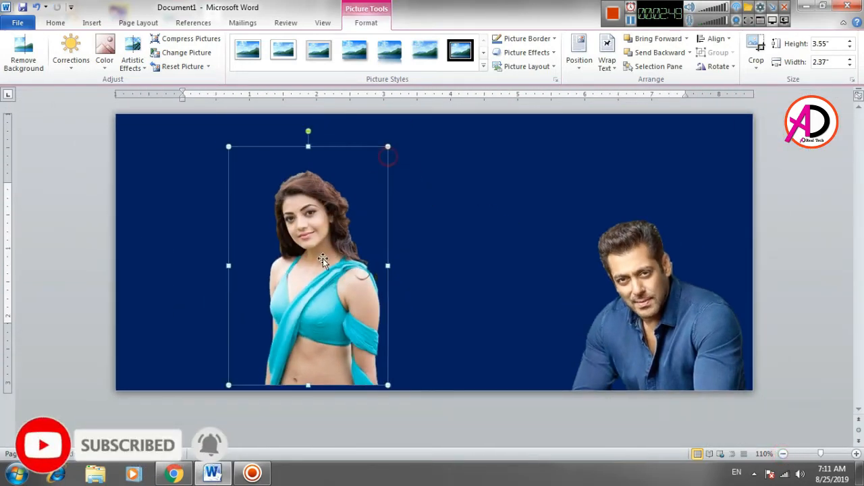
- Move the woman cutout against the man's left side and send it backward behind him
{"action": "left_click_drag", "start_coordinate": [323, 258], "coordinate": [562, 323]}
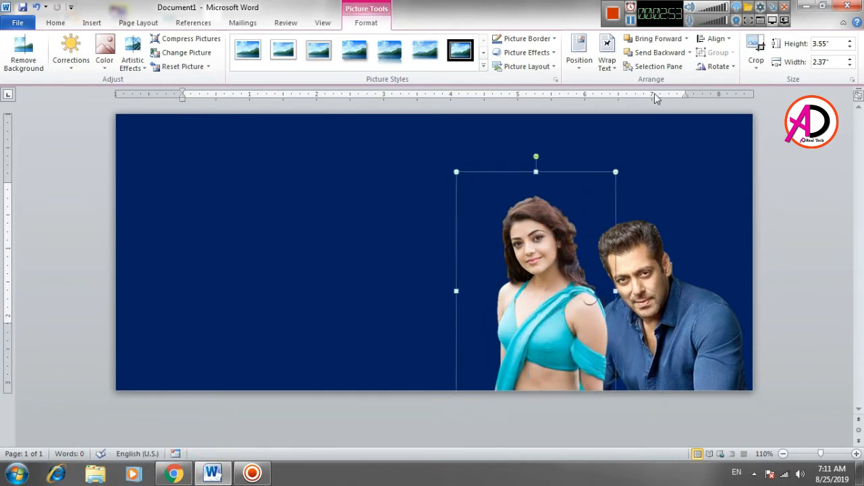
{"action": "left_click", "coordinate": [654, 53]}
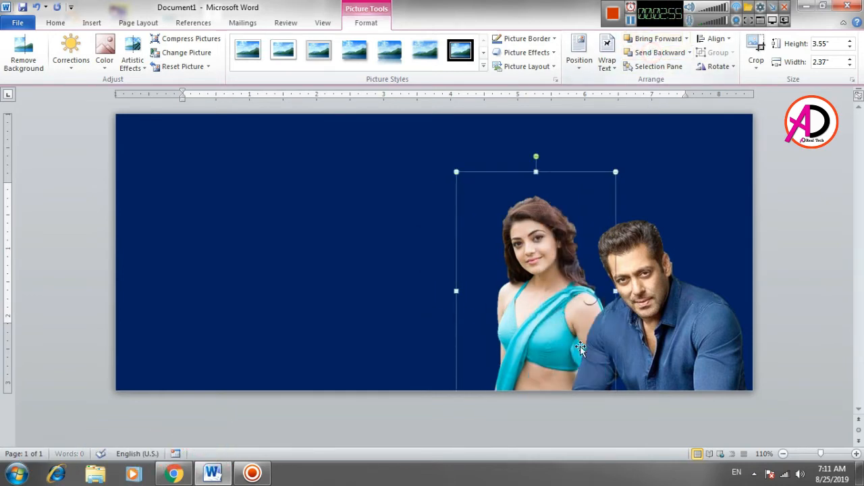
- Move the man cutout across to the left side of the woman cutout, overlapping her shoulder
{"action": "left_click_drag", "start_coordinate": [553, 309], "coordinate": [566, 308]}
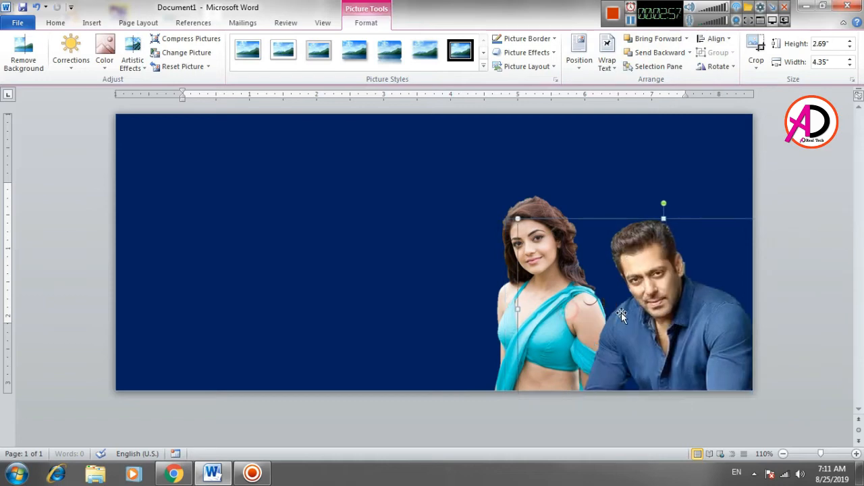
{"action": "left_click_drag", "start_coordinate": [622, 323], "coordinate": [546, 324]}
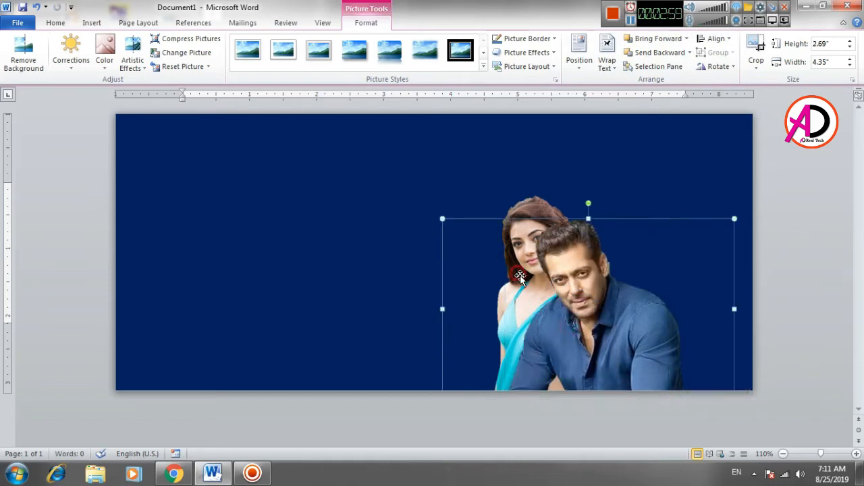
{"action": "left_click_drag", "start_coordinate": [545, 268], "coordinate": [470, 268]}
{"action": "left_click", "coordinate": [641, 162]}
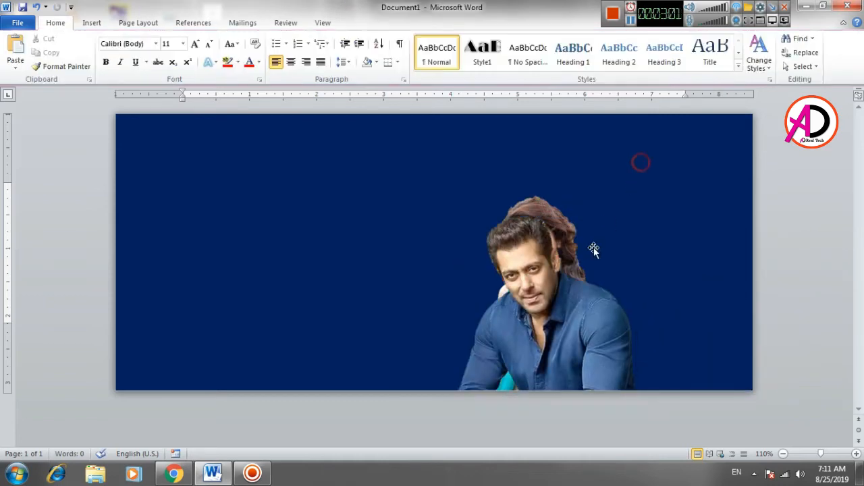
{"action": "left_click", "coordinate": [610, 248]}
{"action": "left_click_drag", "start_coordinate": [610, 248], "coordinate": [512, 227]}
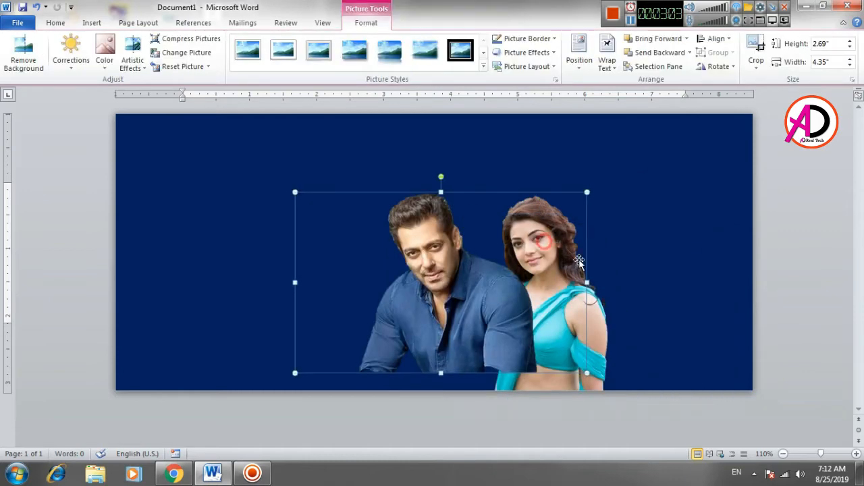
- Move the woman cutout to the page's lower-right corner and place the man cutout beside her on the bottom edge
{"action": "left_click", "coordinate": [649, 273]}
{"action": "left_click", "coordinate": [577, 297]}
{"action": "left_click", "coordinate": [599, 341]}
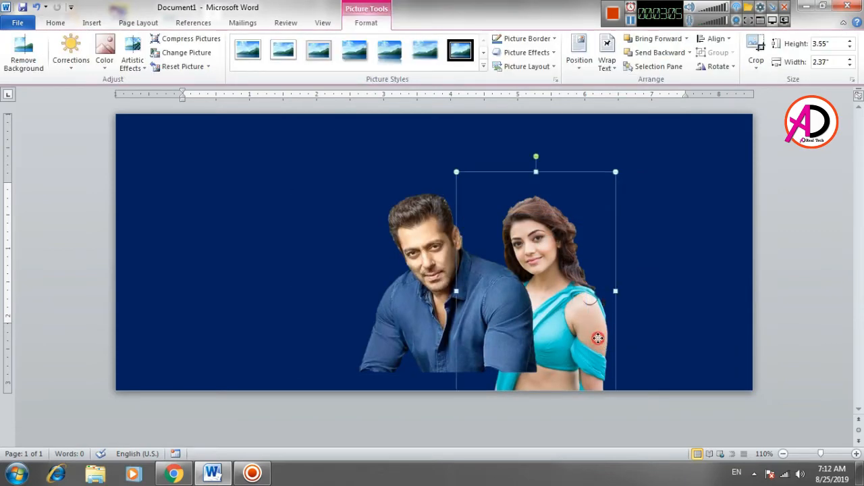
{"action": "left_click_drag", "start_coordinate": [598, 339], "coordinate": [742, 350]}
{"action": "left_click_drag", "start_coordinate": [484, 339], "coordinate": [597, 349]}
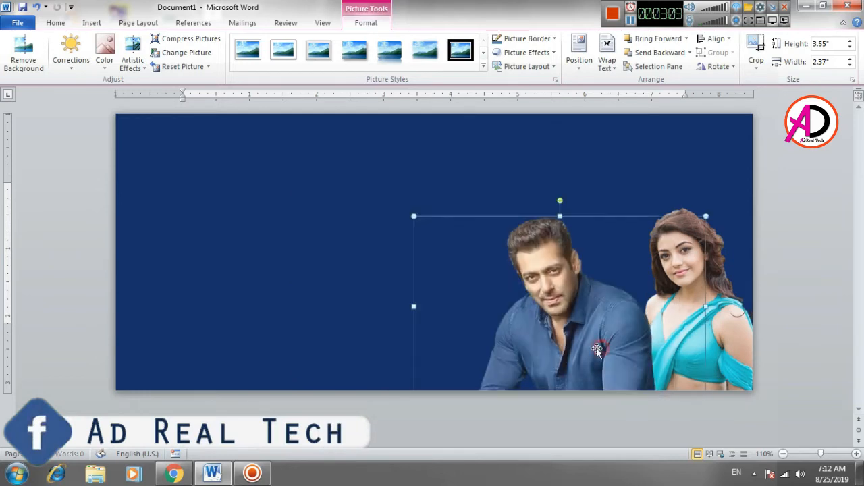
{"action": "left_click", "coordinate": [337, 280]}
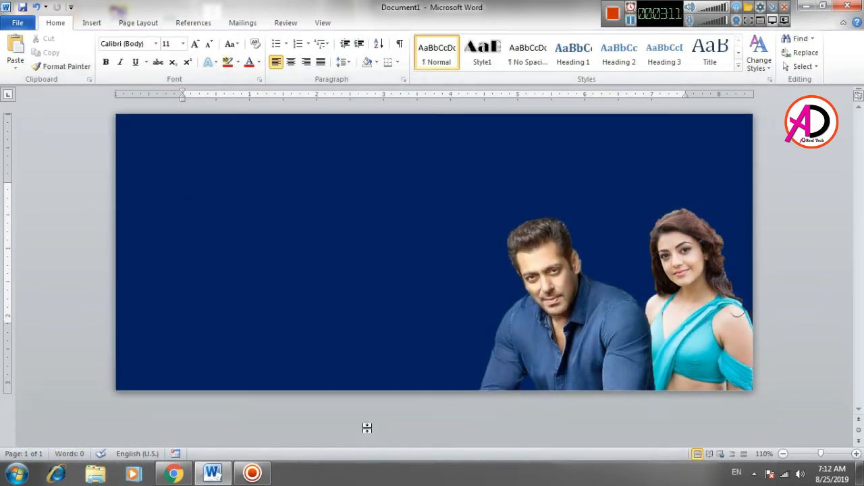
- Insert the Tamanna-Bhatia's-Diet-And-Exercise-Plan image from New folder (6)
{"action": "left_click", "coordinate": [91, 23]}
{"action": "left_click", "coordinate": [128, 47]}
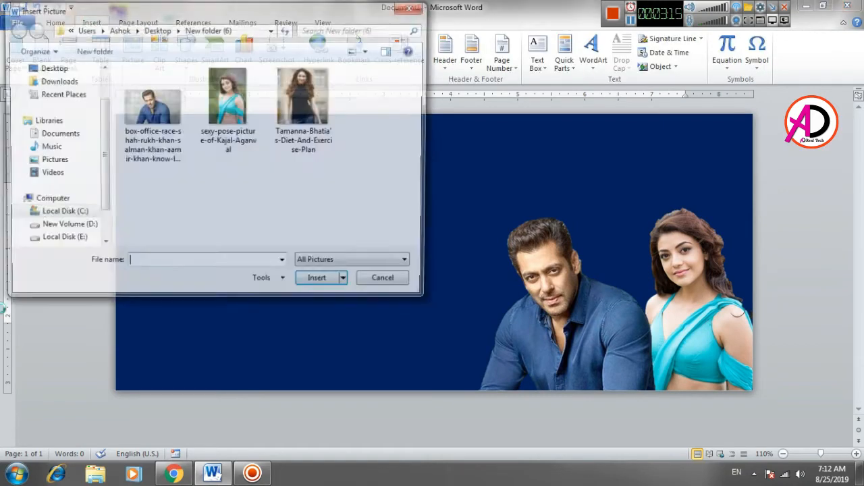
{"action": "left_click", "coordinate": [294, 116]}
{"action": "left_click", "coordinate": [320, 283]}
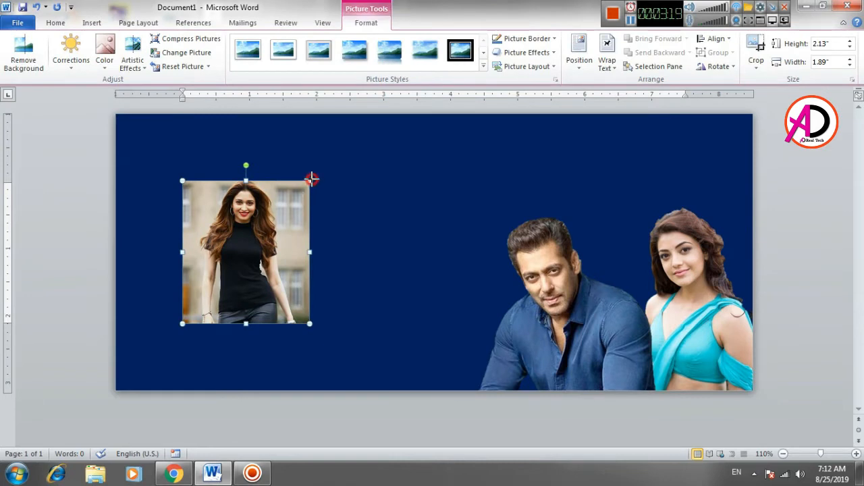
- Enlarge the newly inserted picture to about 4.2" high by 3.74" wide and wrap it in front of text
{"action": "left_click_drag", "start_coordinate": [311, 179], "coordinate": [372, 150]}
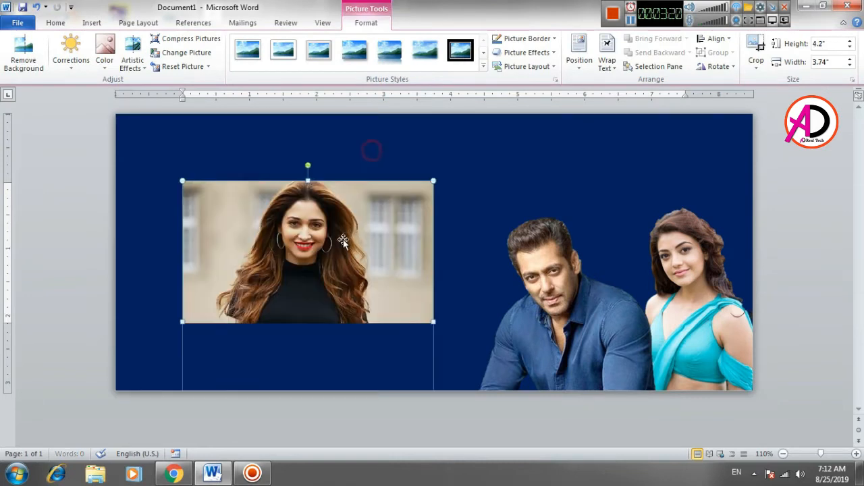
{"action": "left_click", "coordinate": [607, 59]}
{"action": "left_click", "coordinate": [633, 173]}
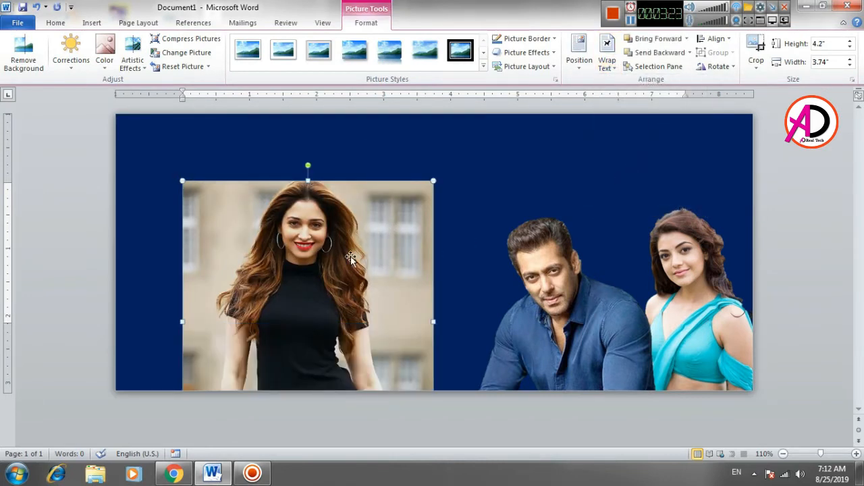
- Resize the new picture to about 3.86" high by 3.11" wide and position it fully within the page's left half
{"action": "left_click_drag", "start_coordinate": [370, 260], "coordinate": [384, 197]}
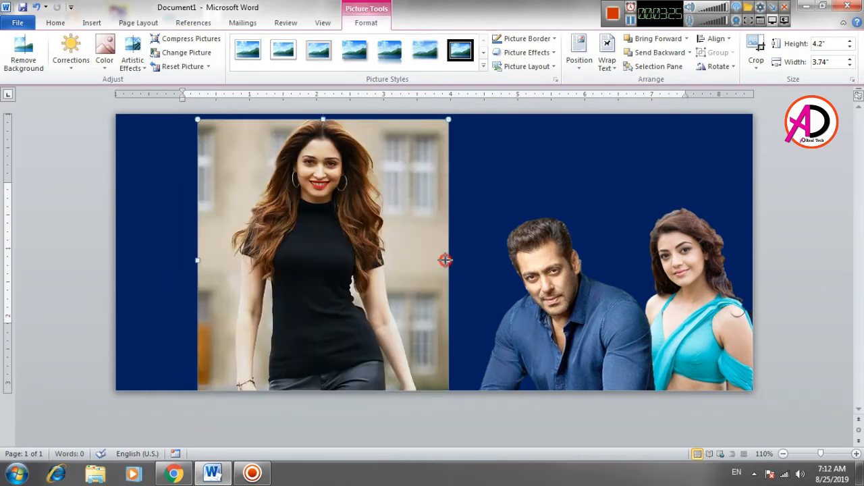
{"action": "left_click_drag", "start_coordinate": [445, 260], "coordinate": [425, 258]}
{"action": "left_click_drag", "start_coordinate": [426, 120], "coordinate": [409, 140]}
{"action": "left_click_drag", "start_coordinate": [348, 240], "coordinate": [364, 225]}
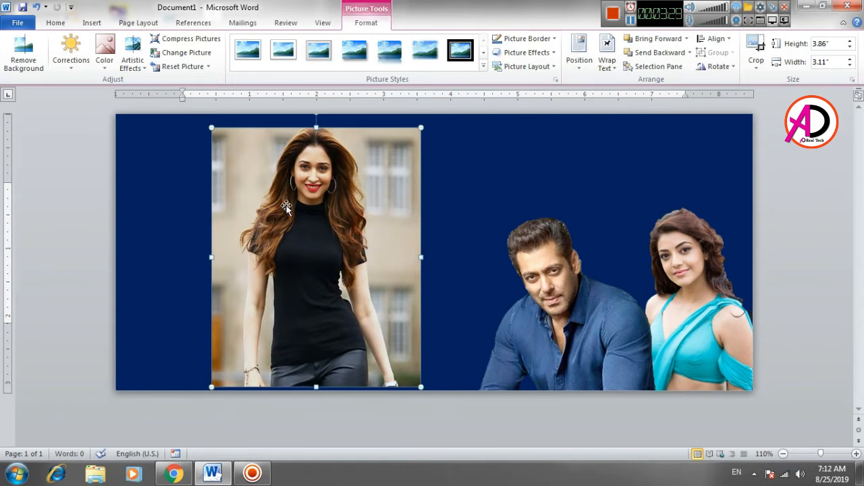
- Start background removal on the black-top woman's picture and expand the selection area to the full picture
{"action": "left_click", "coordinate": [856, 454]}
{"action": "left_click", "coordinate": [856, 455]}
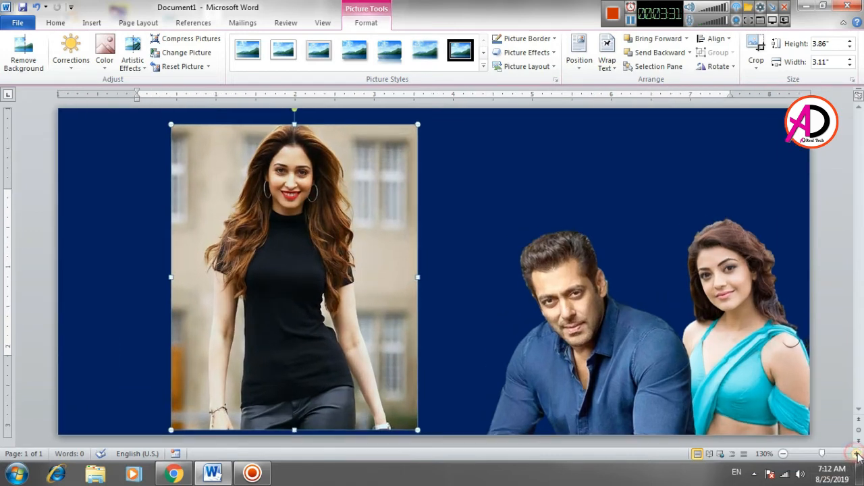
{"action": "left_click", "coordinate": [857, 454]}
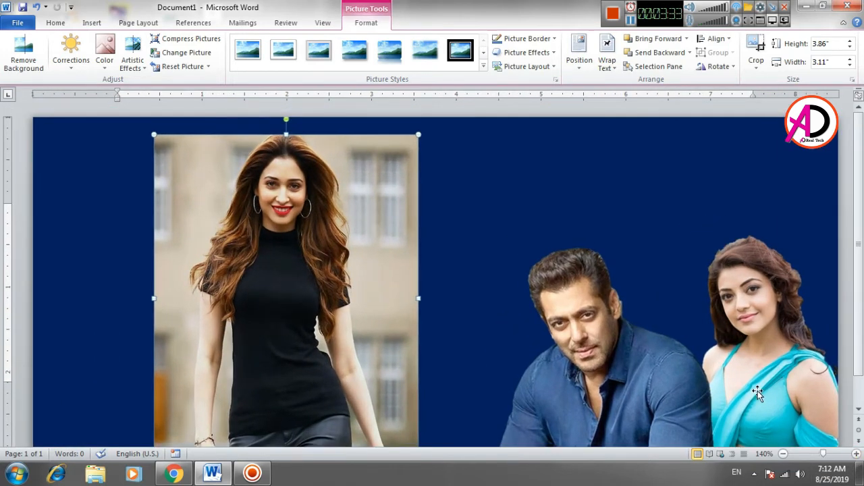
{"action": "scroll", "coordinate": [758, 394], "scroll_direction": "down", "scroll_amount": 2}
{"action": "left_click_drag", "start_coordinate": [862, 281], "coordinate": [861, 269]}
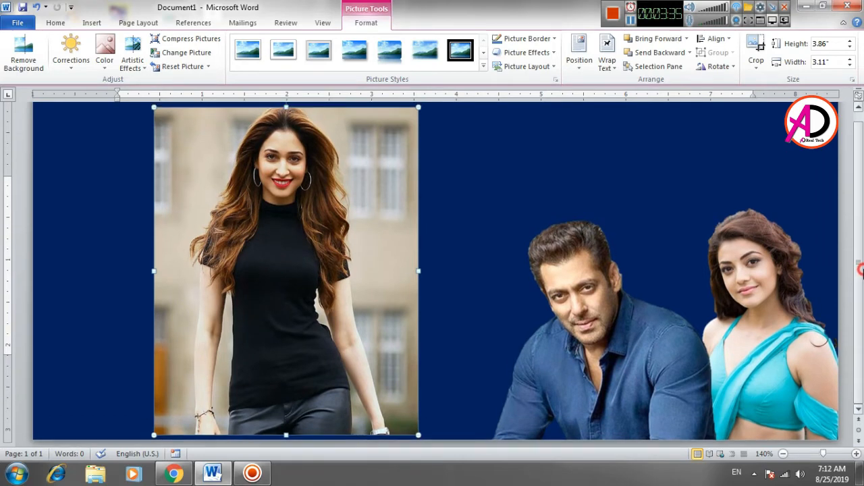
{"action": "left_click", "coordinate": [24, 54]}
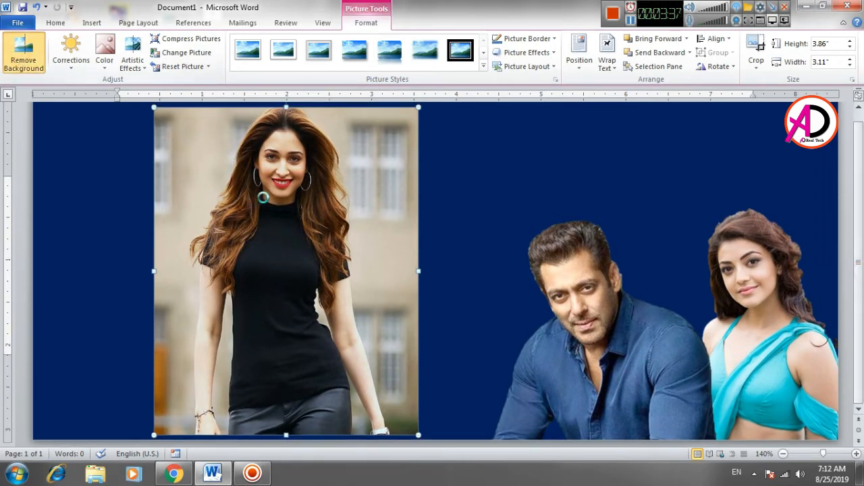
{"action": "left_click_drag", "start_coordinate": [286, 140], "coordinate": [286, 107]}
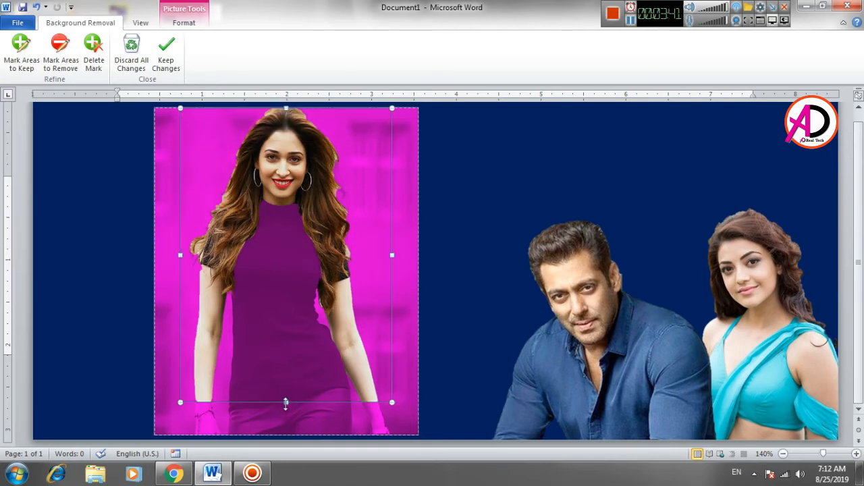
{"action": "left_click_drag", "start_coordinate": [286, 402], "coordinate": [287, 435]}
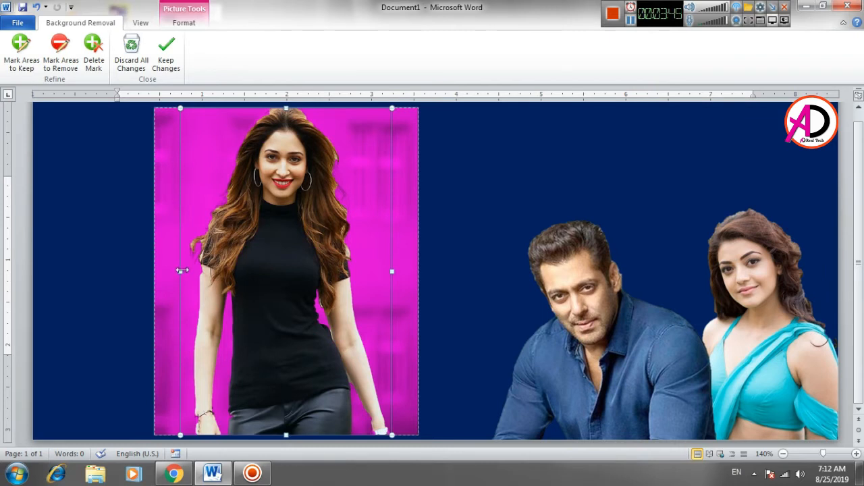
{"action": "left_click_drag", "start_coordinate": [180, 270], "coordinate": [150, 273]}
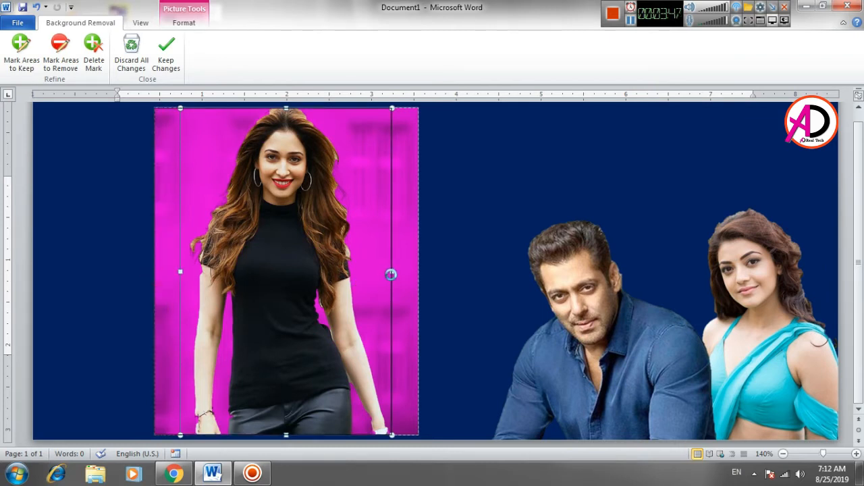
{"action": "left_click_drag", "start_coordinate": [394, 270], "coordinate": [423, 272]}
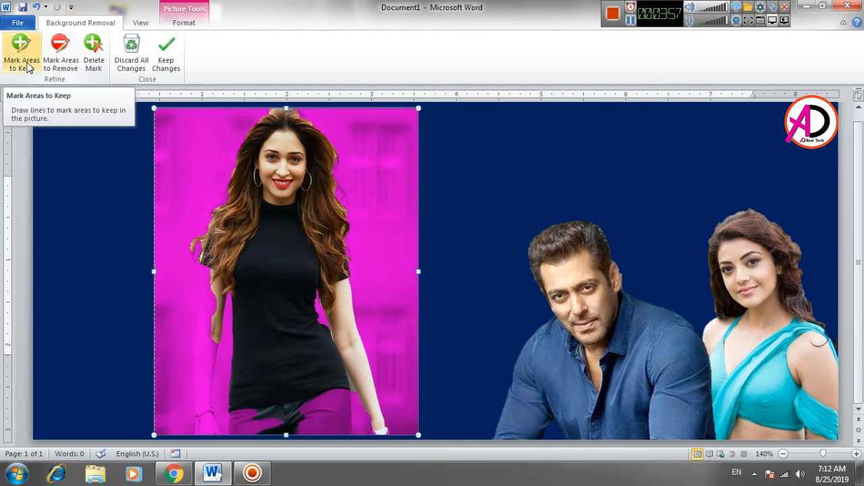
- Mark the woman's arms and hand as areas to keep, mark the gap beside her hip for removal, and keep the changes
{"action": "left_click", "coordinate": [27, 67]}
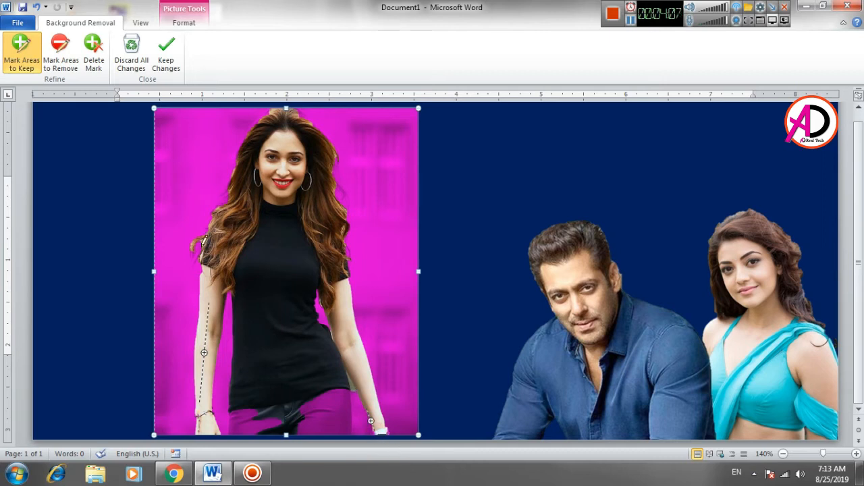
{"action": "left_click", "coordinate": [61, 59]}
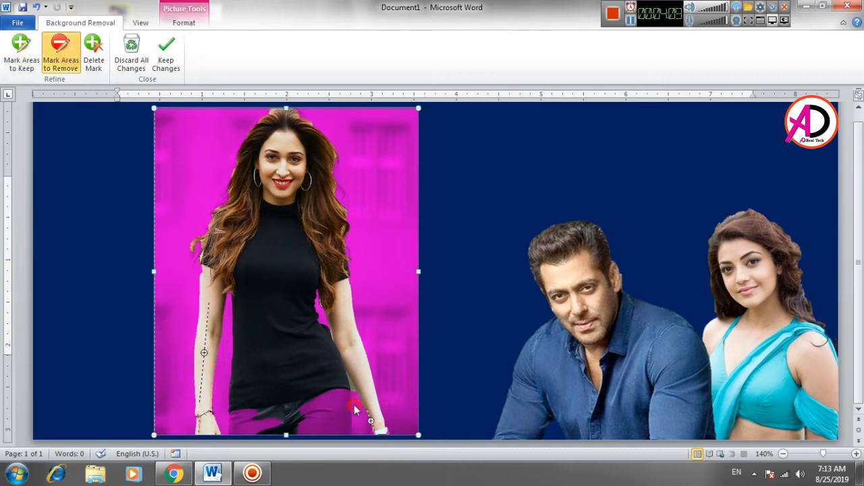
{"action": "left_click_drag", "start_coordinate": [350, 392], "coordinate": [368, 419]}
{"action": "left_click", "coordinate": [164, 63]}
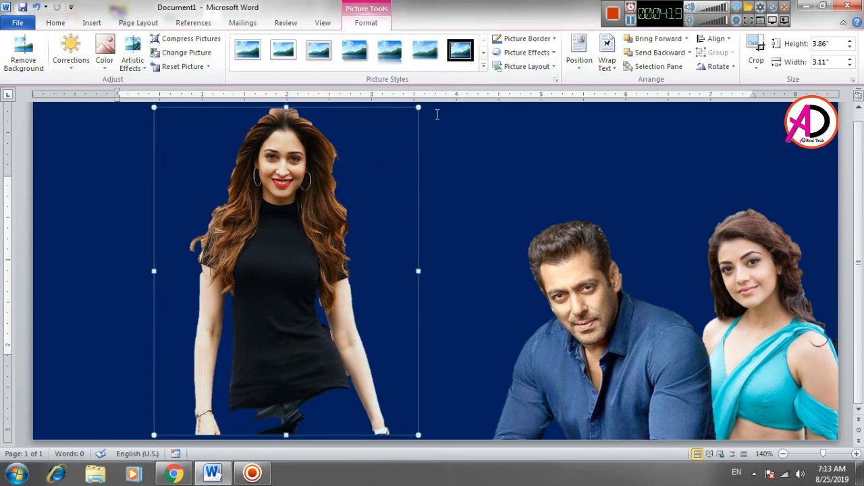
- Shrink the black-top woman's cutout to about 3.02" high by 2.44" wide and place it beside the man on the page's bottom edge
{"action": "left_click_drag", "start_coordinate": [419, 108], "coordinate": [333, 213]}
{"action": "left_click_drag", "start_coordinate": [240, 311], "coordinate": [451, 379]}
{"action": "left_click_drag", "start_coordinate": [367, 284], "coordinate": [338, 248]}
{"action": "left_click_drag", "start_coordinate": [422, 312], "coordinate": [438, 312]}
{"action": "left_click", "coordinate": [517, 169]}
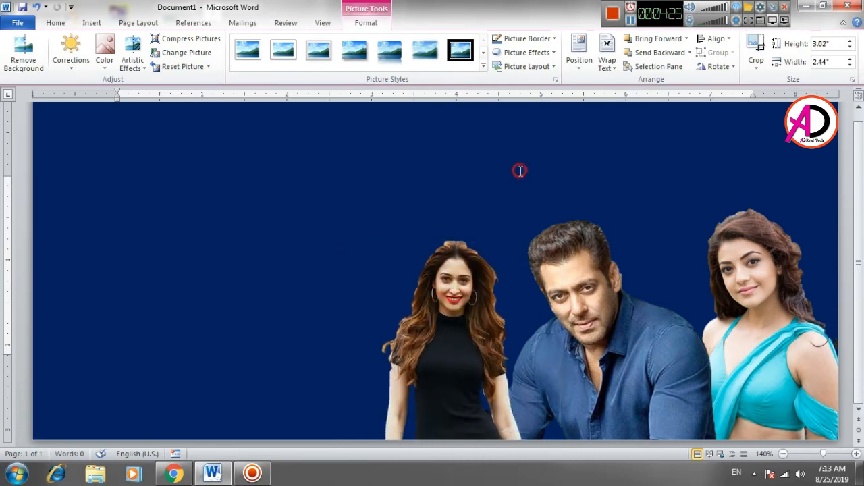
- Insert the c917c3a6af1368848c1c40c0822ed1ad image from the desktop's New folder (5) into the Word page
{"action": "left_click", "coordinate": [808, 8]}
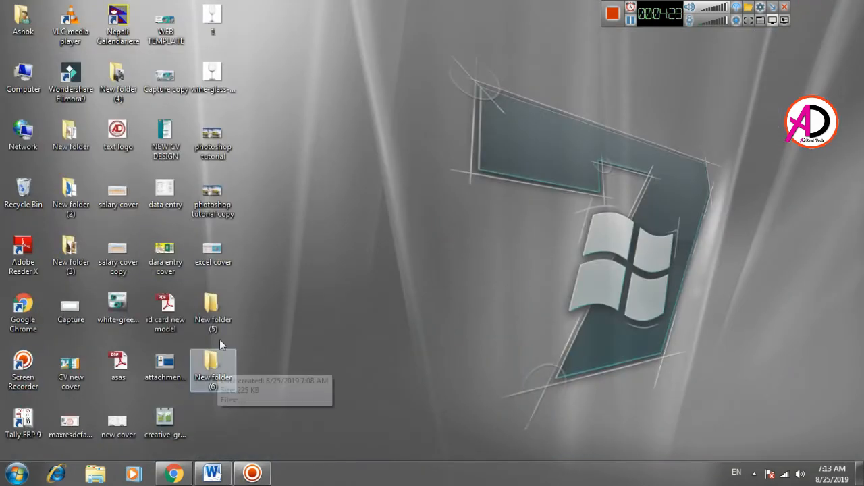
{"action": "double_click", "coordinate": [213, 309]}
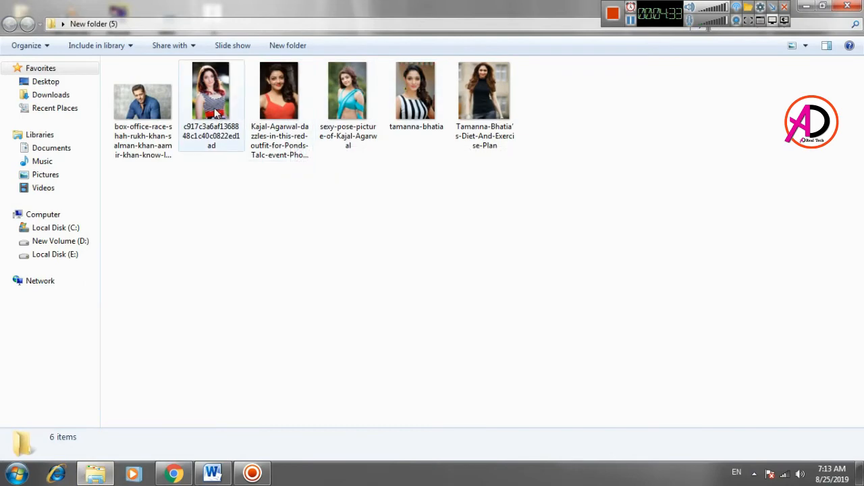
{"action": "left_click_drag", "start_coordinate": [215, 111], "coordinate": [222, 292]}
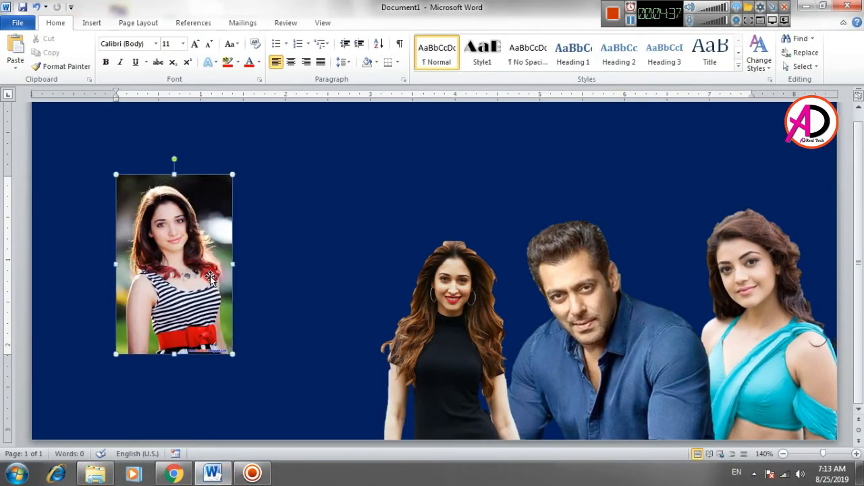
- Wrap the striped-top woman's picture in front of text, resize it to about 3.33" by 2.15", and position it within the page's left half
{"action": "left_click_drag", "start_coordinate": [232, 354], "coordinate": [293, 402]}
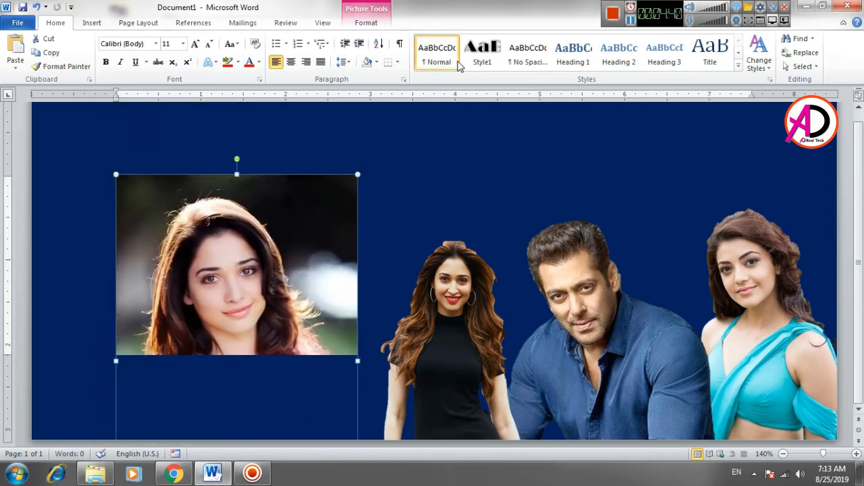
{"action": "left_click", "coordinate": [365, 22]}
{"action": "left_click", "coordinate": [606, 53]}
{"action": "left_click", "coordinate": [631, 163]}
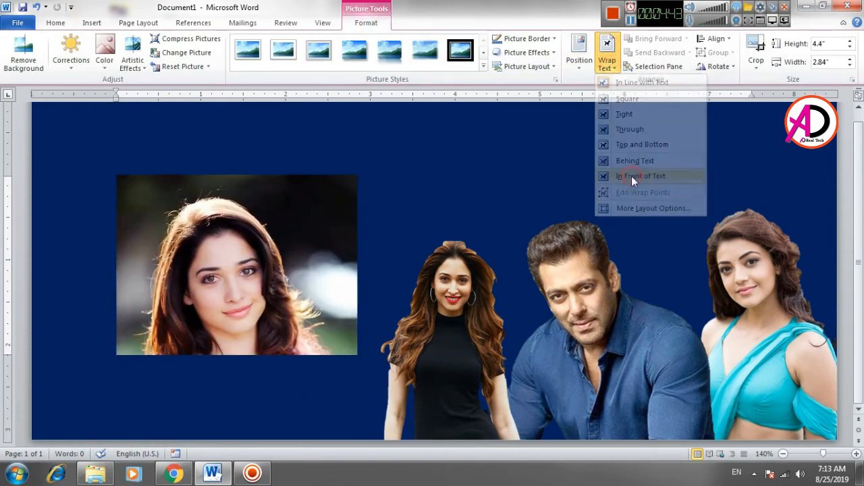
{"action": "left_click_drag", "start_coordinate": [339, 205], "coordinate": [270, 274]}
{"action": "left_click_drag", "start_coordinate": [230, 359], "coordinate": [285, 248]}
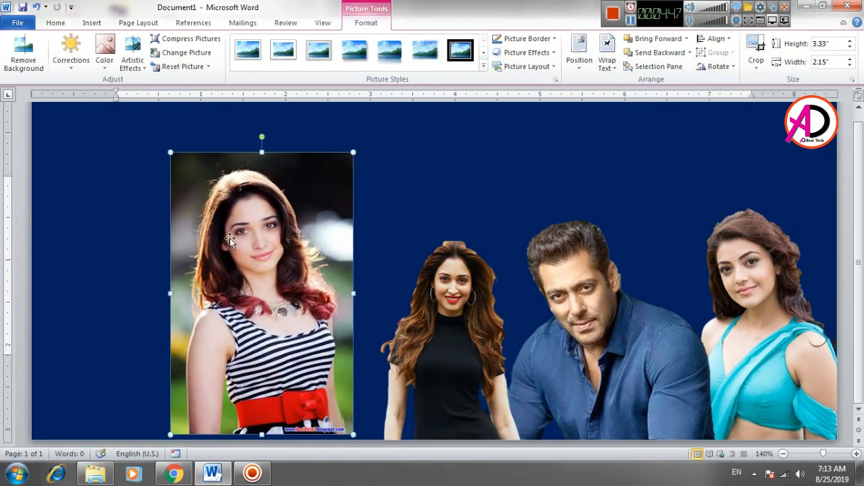
- Start background removal on the striped-top woman's picture, covering the full picture, and mark the bright spot beside her hair for removal
{"action": "left_click", "coordinate": [24, 62]}
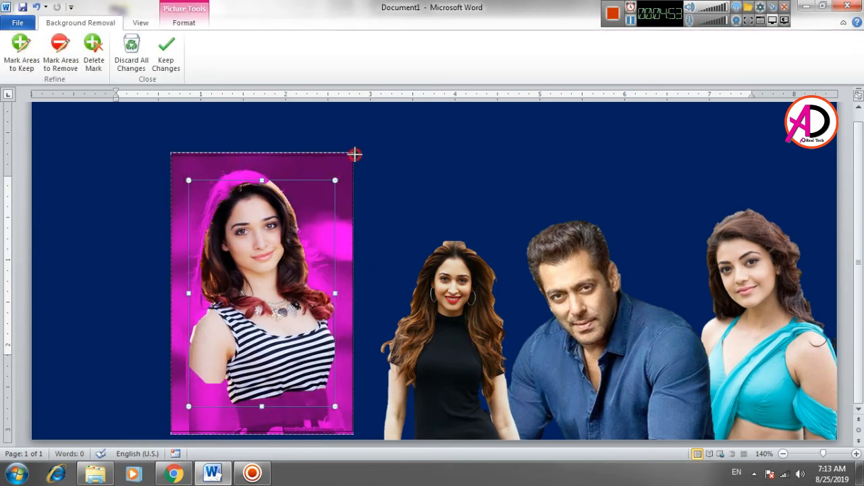
{"action": "left_click_drag", "start_coordinate": [354, 155], "coordinate": [354, 150]}
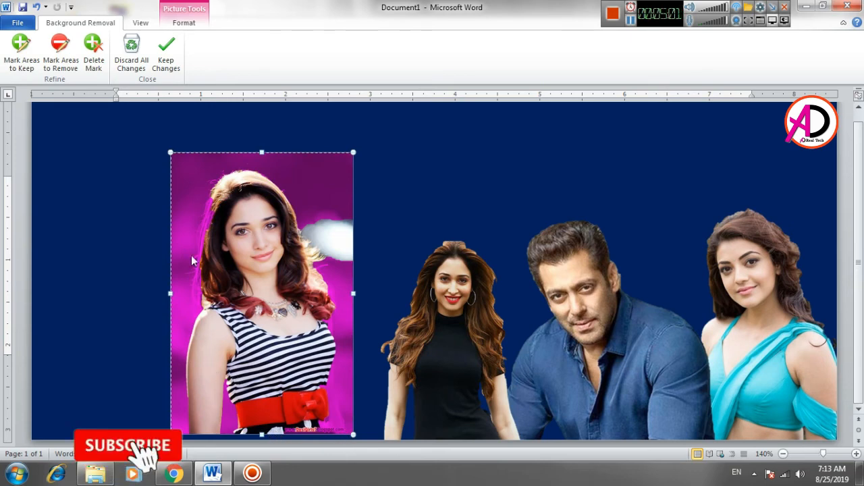
{"action": "scroll", "coordinate": [594, 361], "scroll_direction": "up", "scroll_amount": 3}
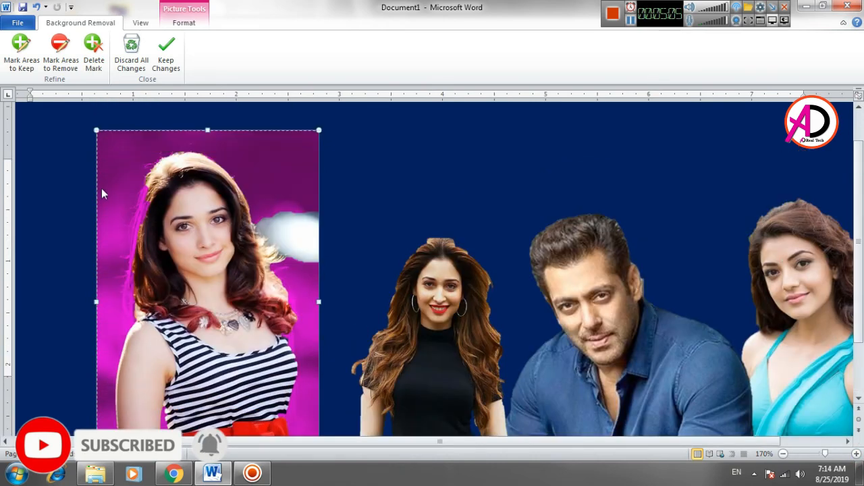
{"action": "left_click", "coordinate": [61, 54]}
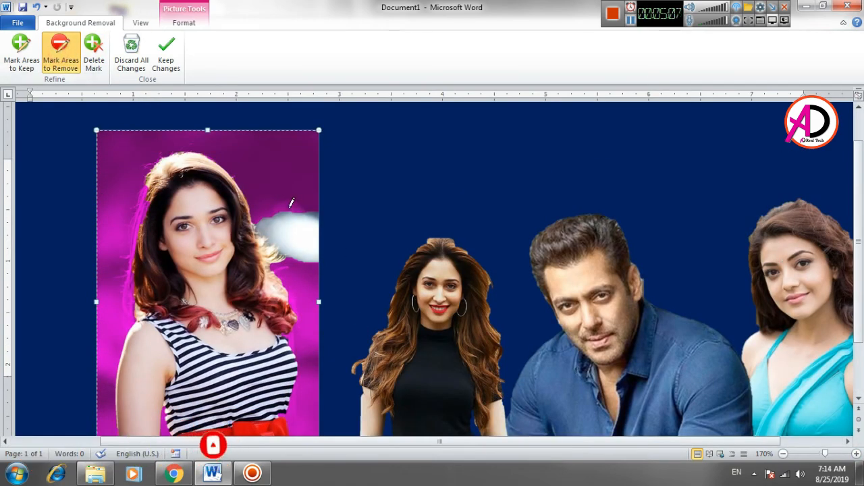
{"action": "left_click_drag", "start_coordinate": [290, 209], "coordinate": [312, 258]}
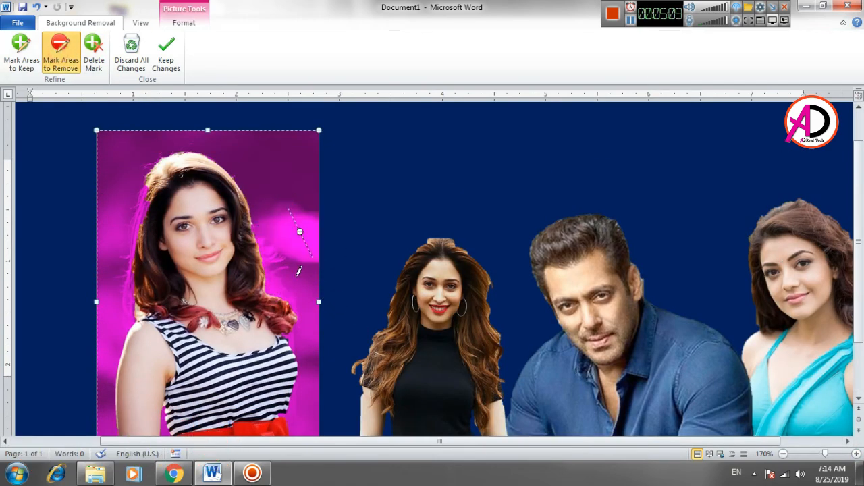
- Mark both outer edges of the woman's hair and the arm strip beside her red belt as areas to keep
{"action": "left_click", "coordinate": [21, 51]}
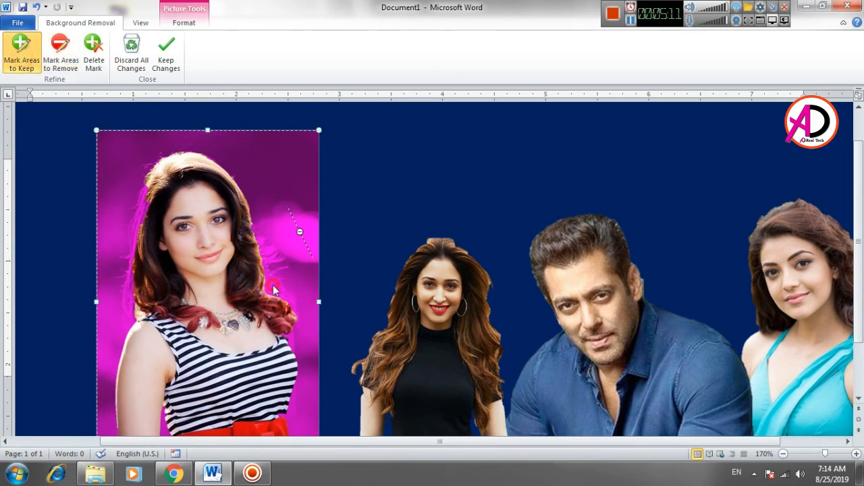
{"action": "left_click_drag", "start_coordinate": [273, 289], "coordinate": [288, 332]}
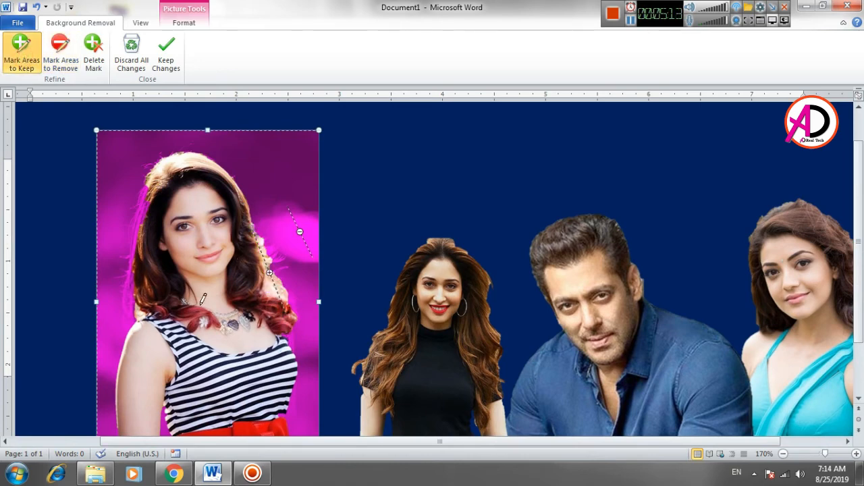
{"action": "left_click_drag", "start_coordinate": [124, 313], "coordinate": [125, 312]}
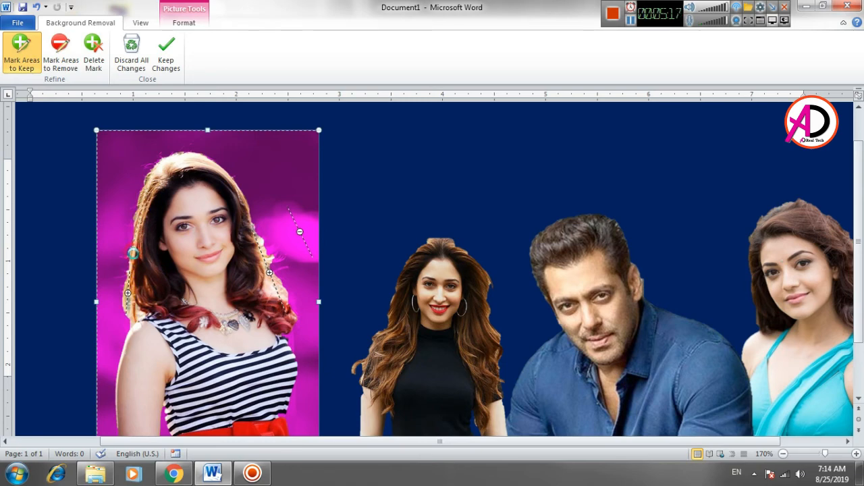
{"action": "left_click_drag", "start_coordinate": [133, 253], "coordinate": [138, 219]}
{"action": "scroll", "coordinate": [185, 213], "scroll_direction": "down", "scroll_amount": 2}
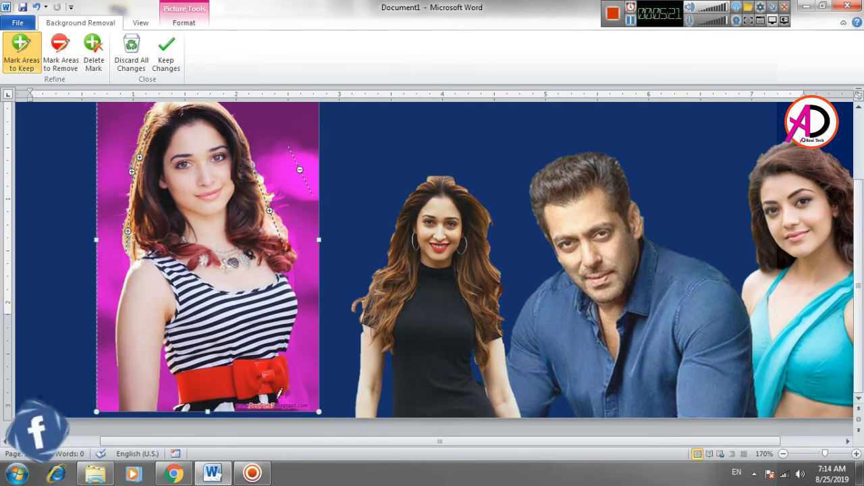
{"action": "left_click_drag", "start_coordinate": [295, 323], "coordinate": [293, 409]}
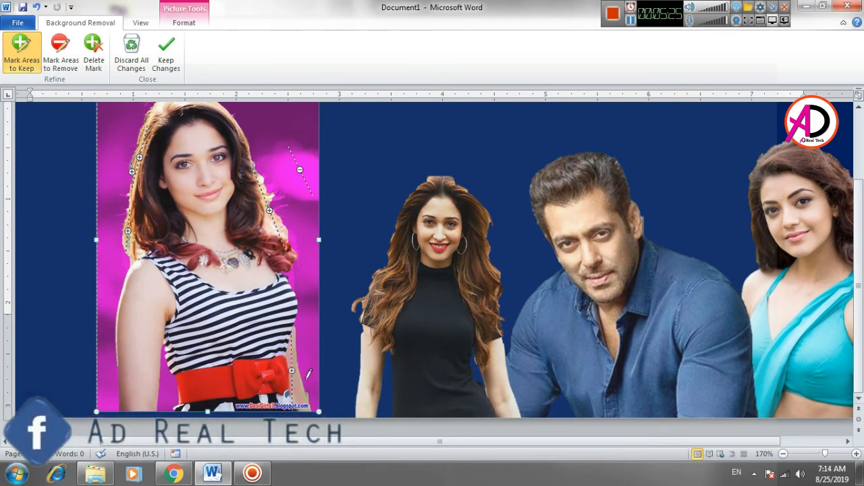
- Mark the leftover background beside the belt and watermark for removal, and keep the background removal changes
{"action": "left_click", "coordinate": [60, 54]}
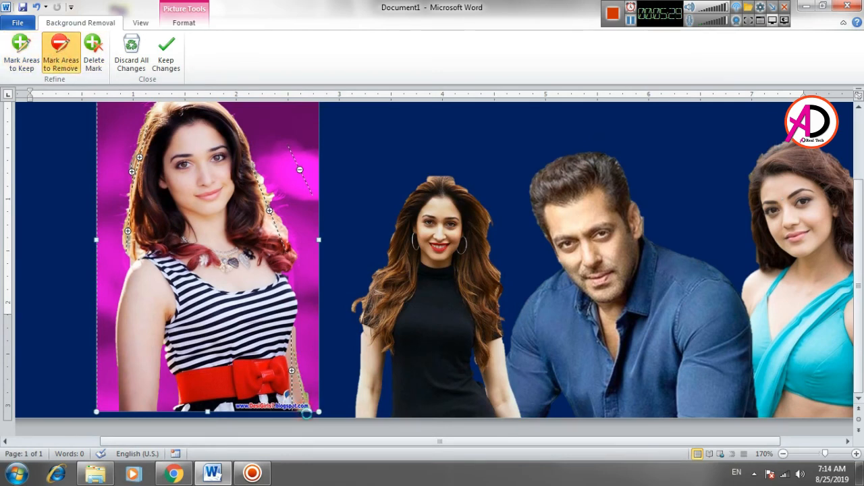
{"action": "left_click_drag", "start_coordinate": [295, 385], "coordinate": [301, 405]}
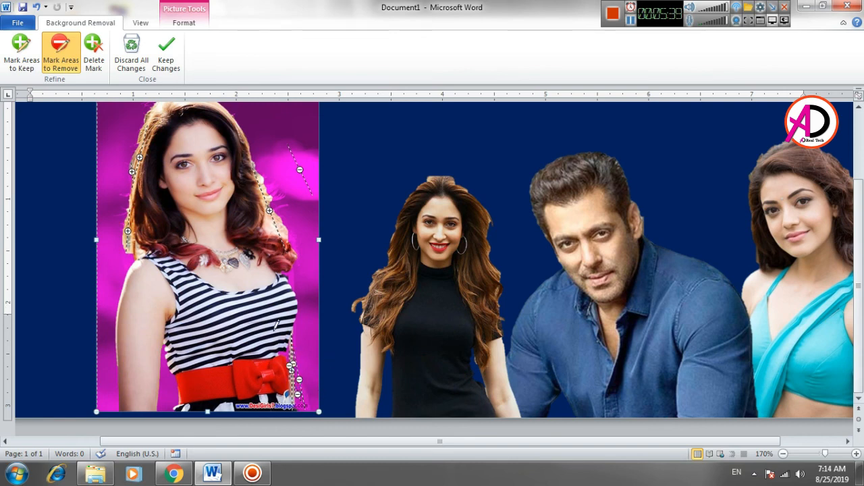
{"action": "left_click", "coordinate": [166, 60]}
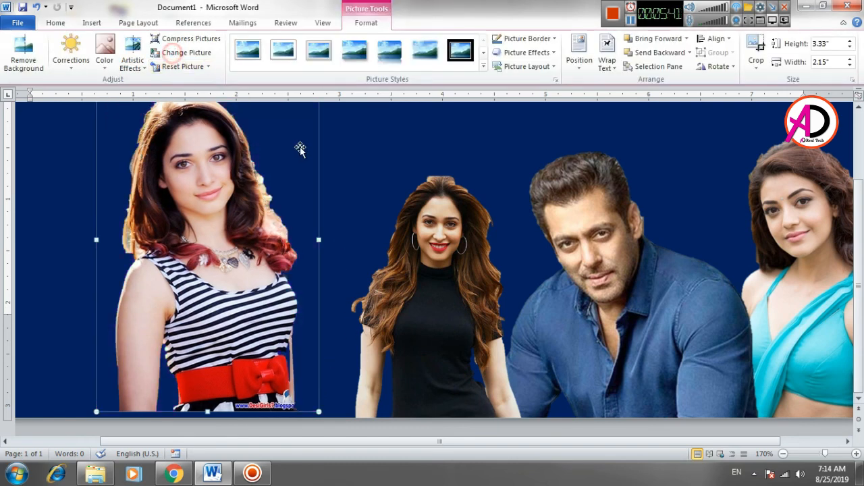
- Move the striped-top woman's cutout beside the woman in black so its lower part meets the page's bottom edge
{"action": "left_click_drag", "start_coordinate": [256, 223], "coordinate": [337, 284]}
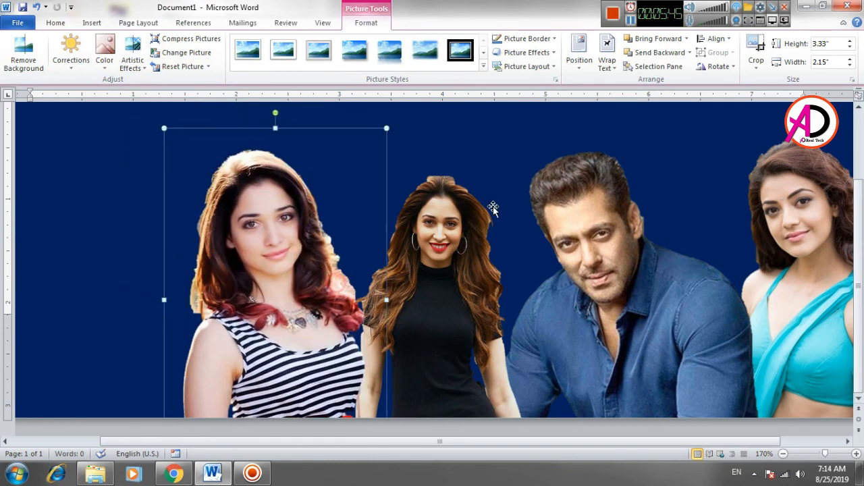
{"action": "left_click", "coordinate": [502, 169]}
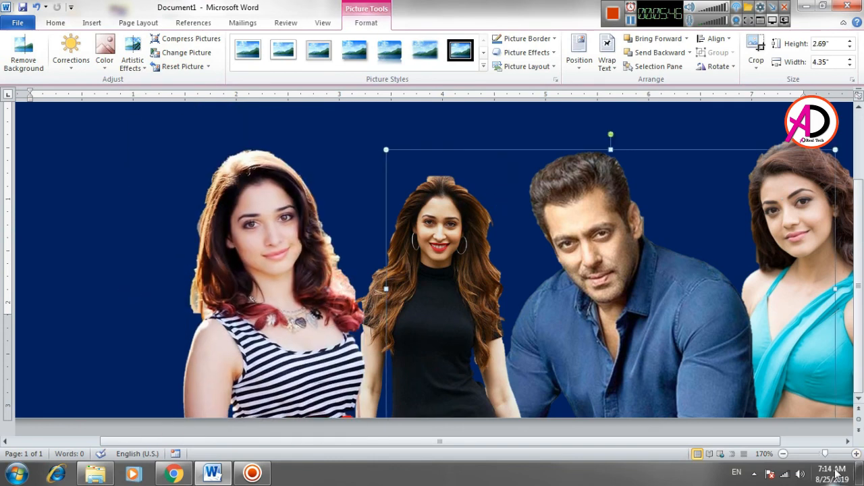
{"action": "left_click", "coordinate": [783, 453]}
{"action": "left_click", "coordinate": [783, 454]}
{"action": "left_click", "coordinate": [783, 453]}
{"action": "left_click", "coordinate": [784, 453]}
{"action": "left_click", "coordinate": [784, 454]}
{"action": "left_click", "coordinate": [783, 453]}
{"action": "left_click", "coordinate": [783, 454]}
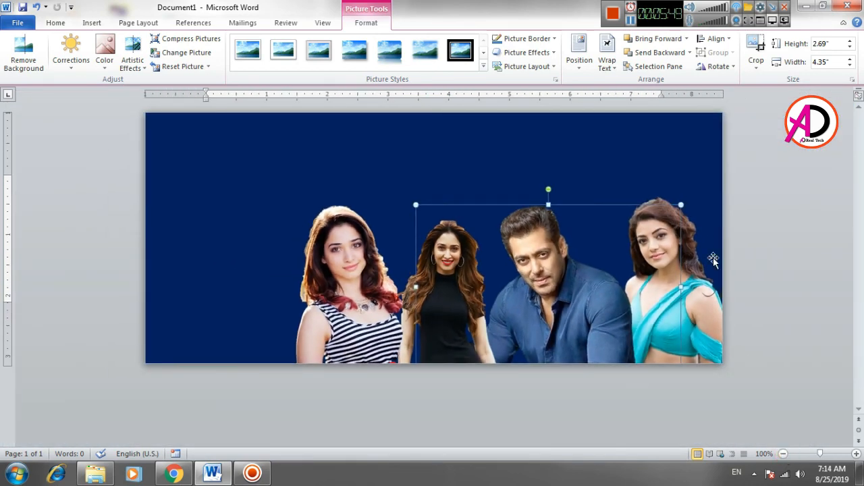
{"action": "left_click", "coordinate": [771, 205]}
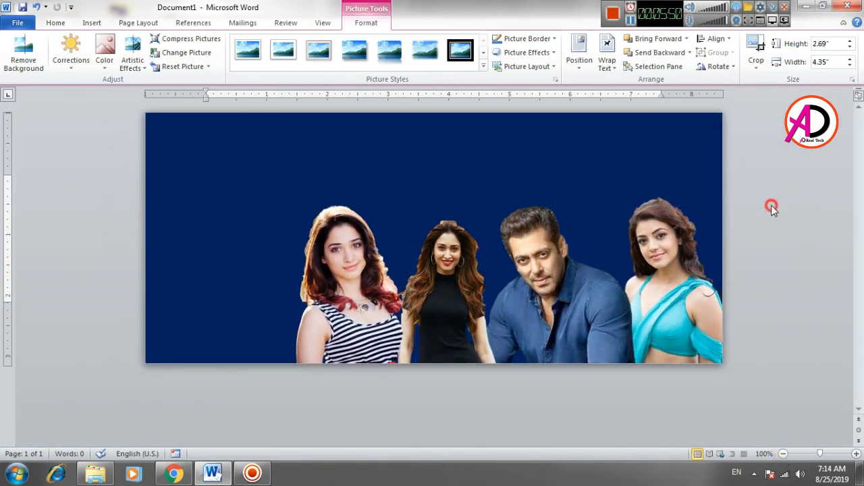
{"action": "left_click", "coordinate": [613, 14]}
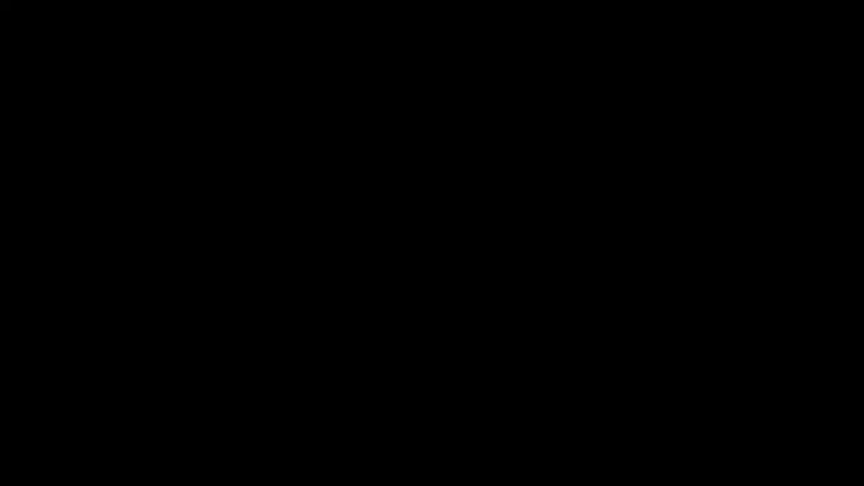